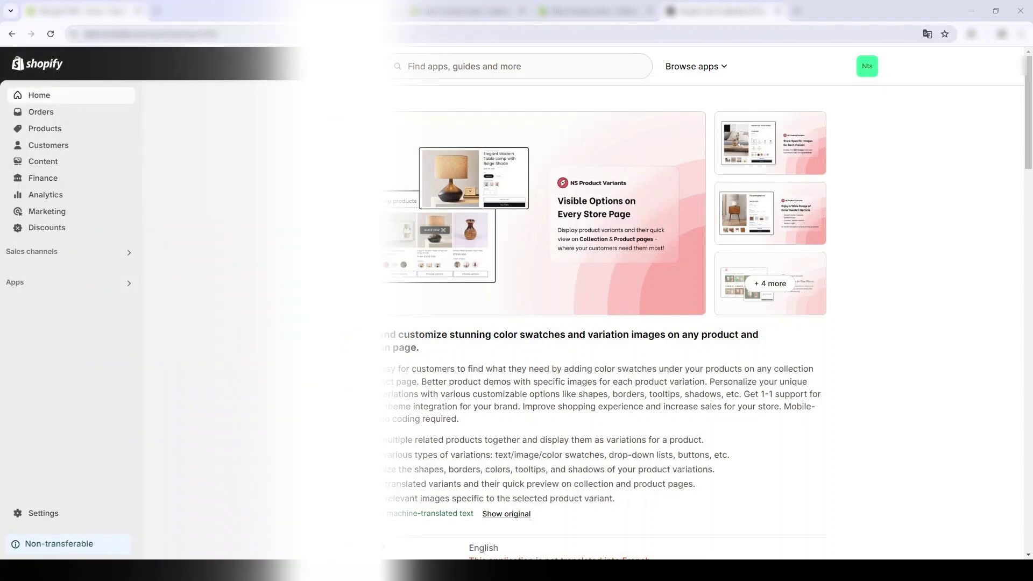
Step: Search the admin for 'ns color swatch variant image' and open the NS Color Swatch Variant Images listing
left_click(436, 61)
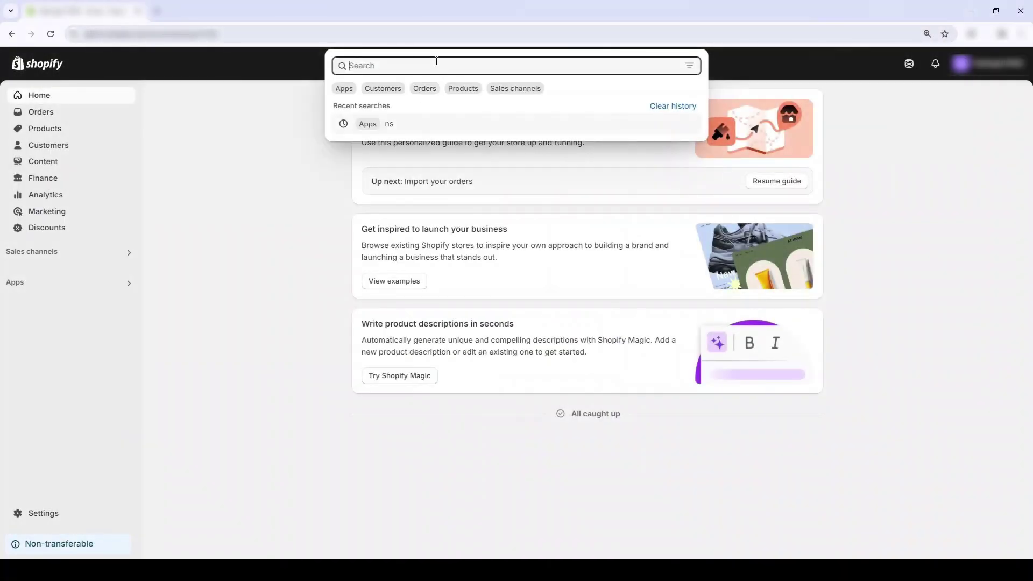
type("ns color")
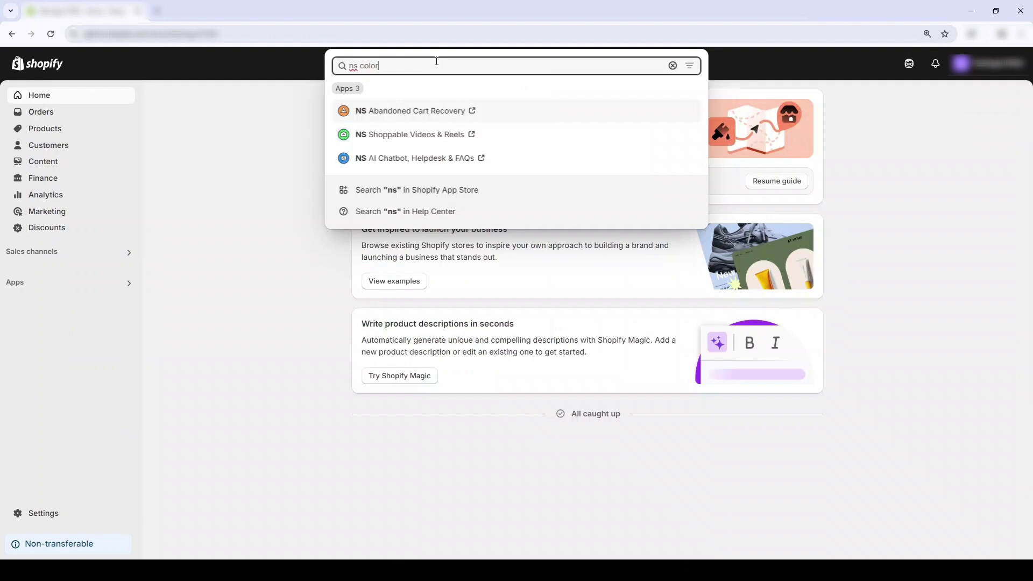
type(" swatch")
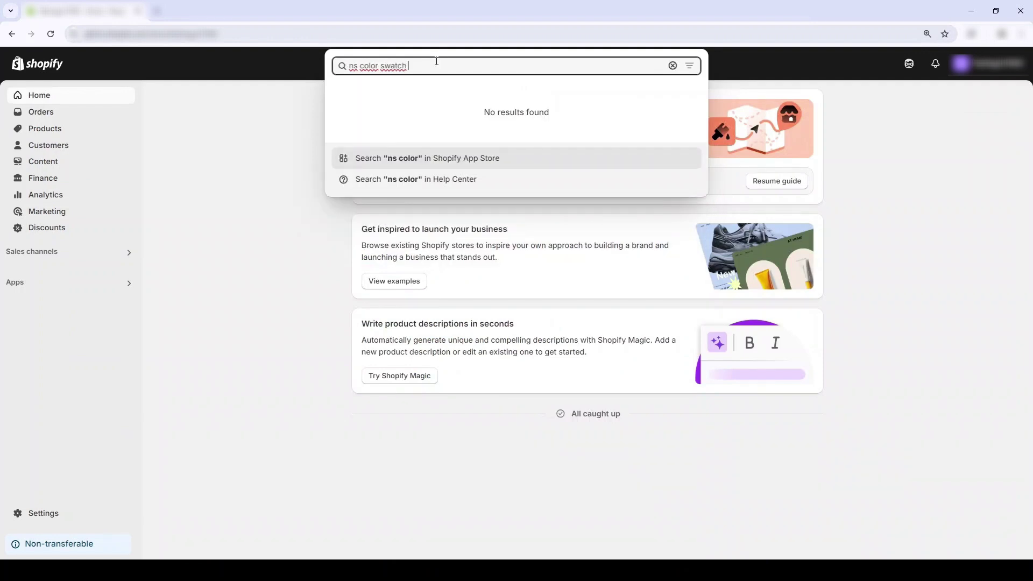
type(" variant images")
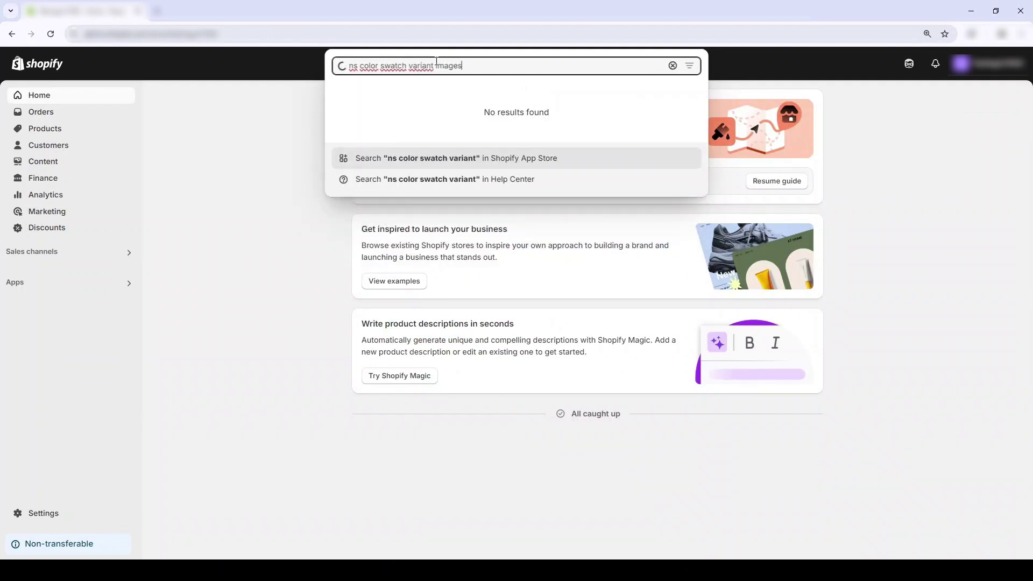
key("Return")
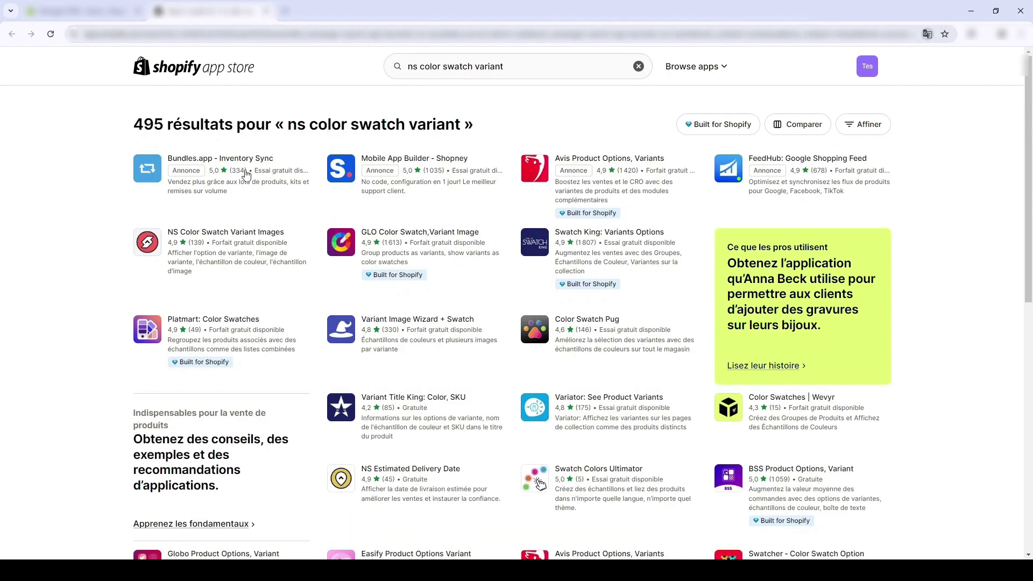
left_click(203, 226)
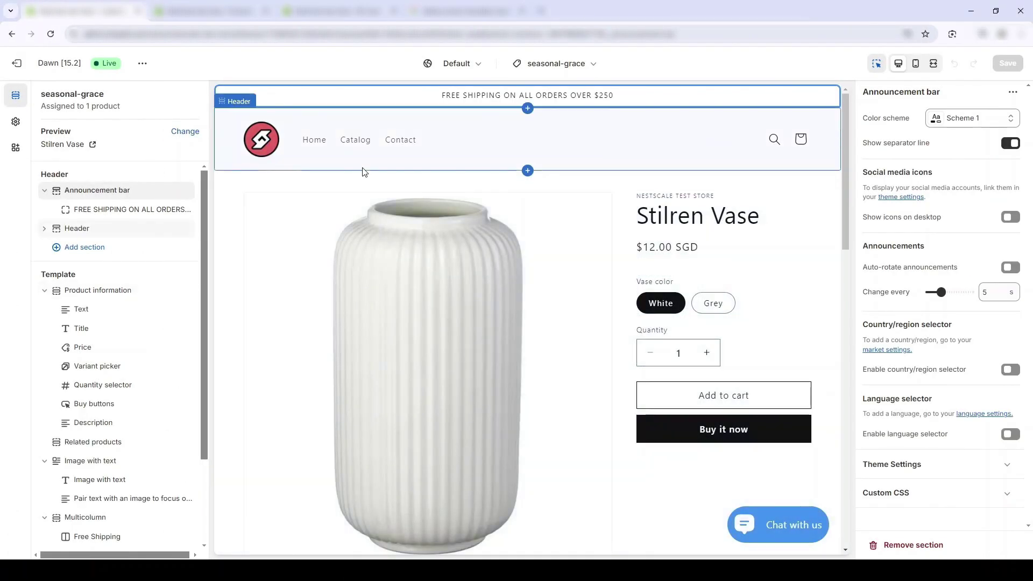
Step: Review the Stilren Vase preview's plain White and Grey buttons, then return to the admin home page
left_click(362, 169)
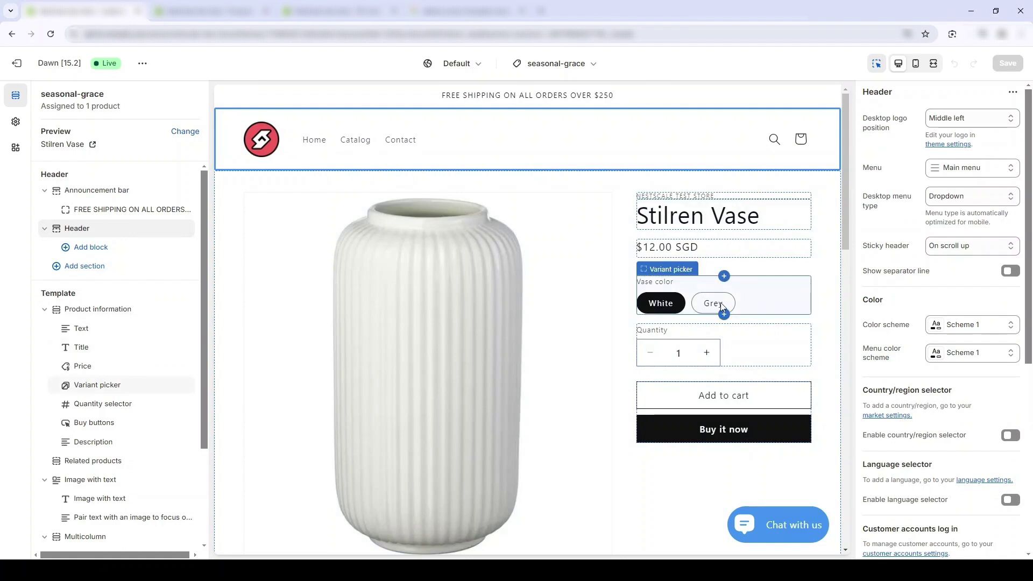
scroll(652, 369, "down", 2)
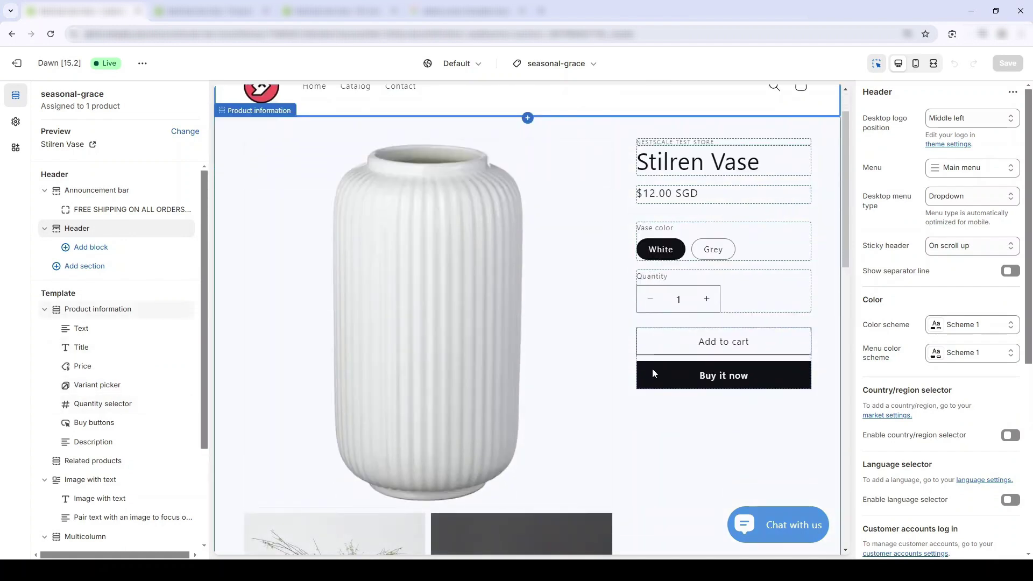
scroll(655, 373, "down", 3)
scroll(654, 373, "up", 6)
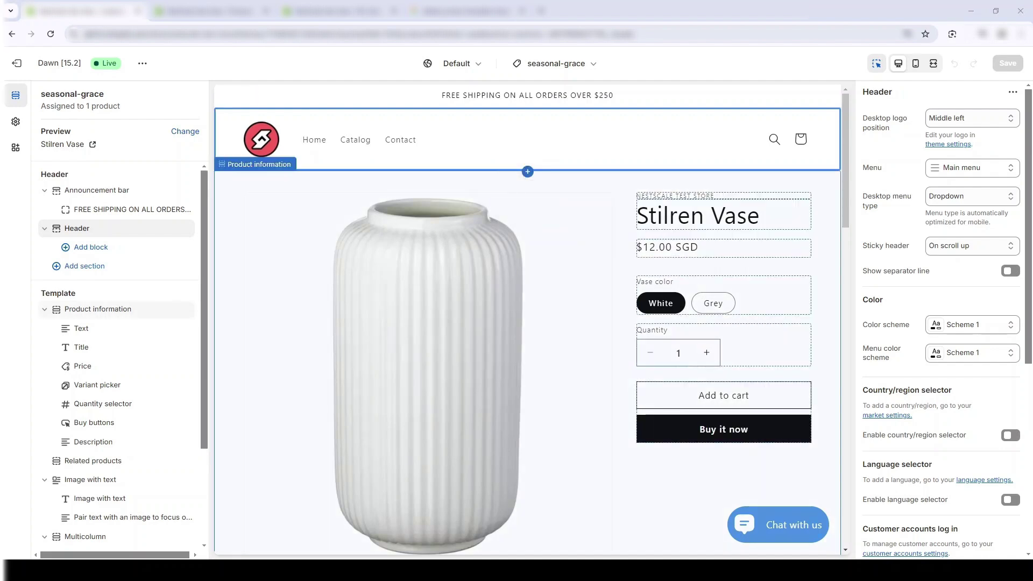
left_click(334, 11)
left_click(91, 101)
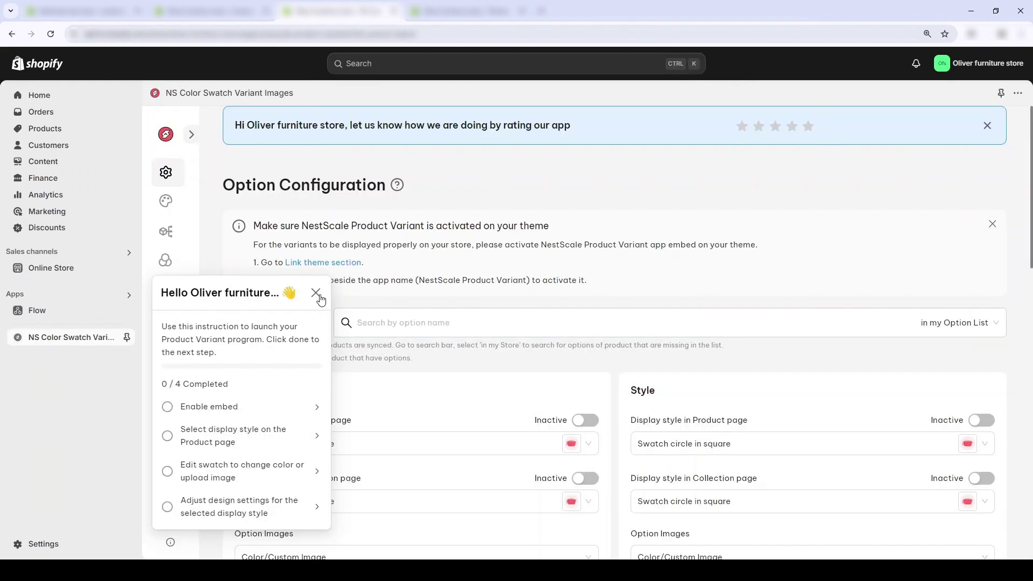
Step: Dismiss the setup guide, search 'va' across the whole store, and add Stilren Vase's options
left_click(317, 294)
left_click(986, 329)
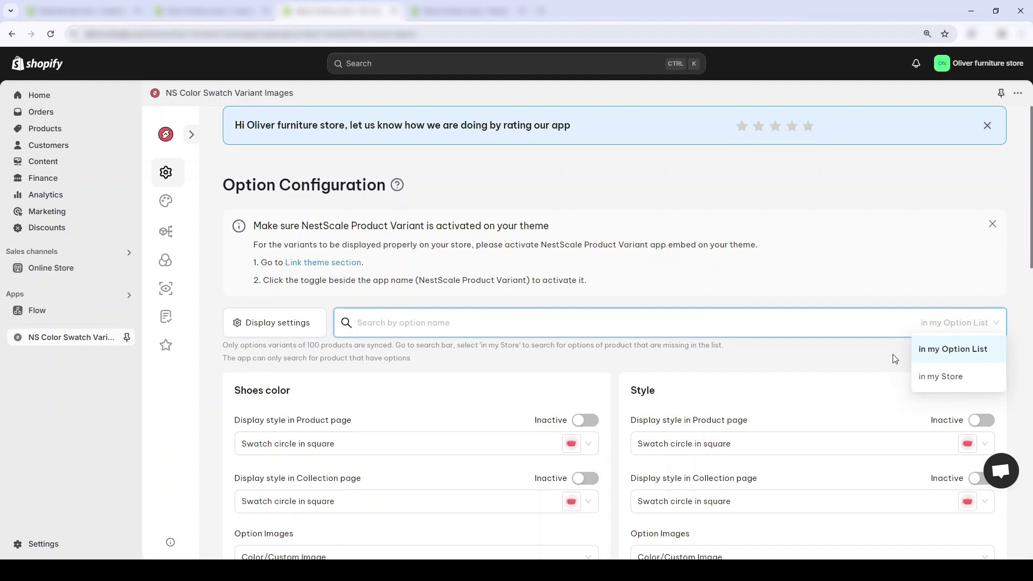
left_click(934, 378)
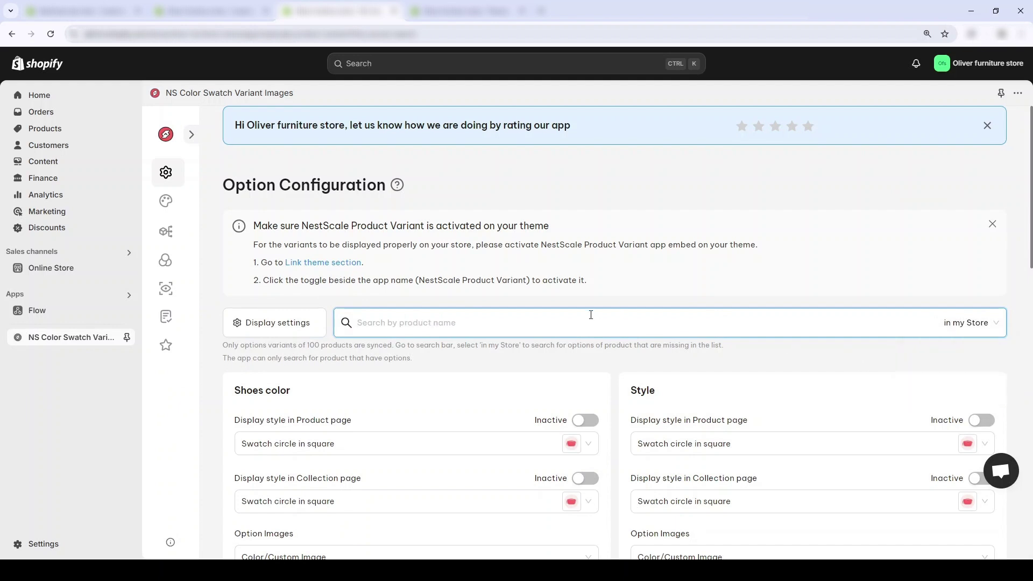
type("vase")
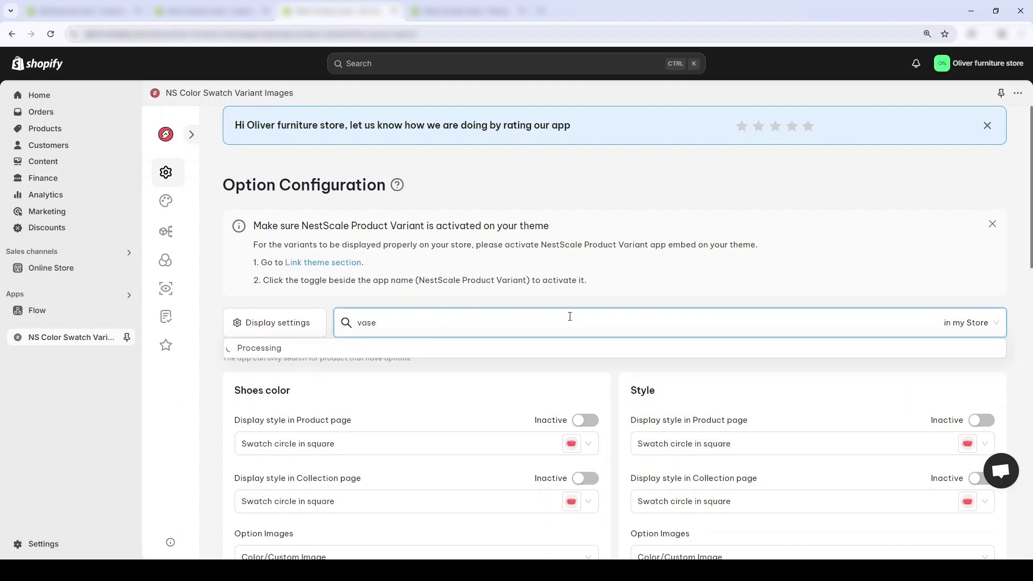
left_click(414, 385)
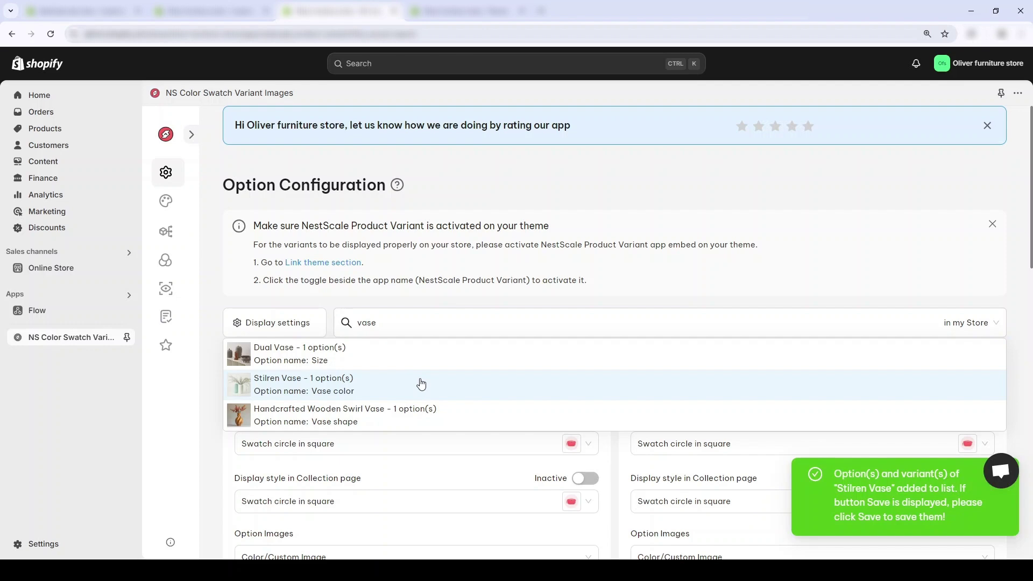
scroll(456, 286, "down", 3)
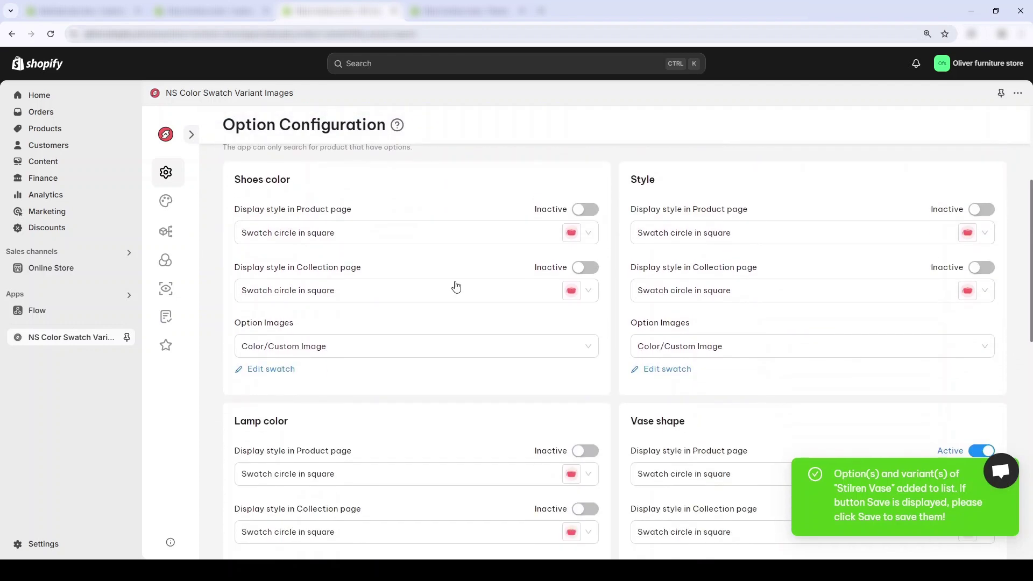
scroll(318, 410, "down", 5)
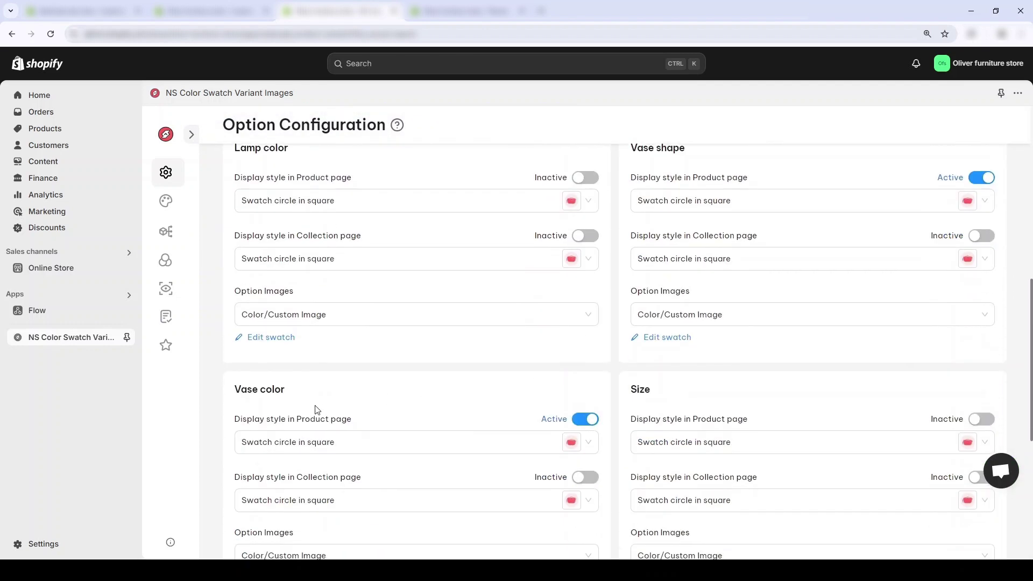
scroll(539, 337, "down", 2)
Step: Save Vase color as active product-page swatches in Grey #d6d6d6 and White #ffffff, and preview Stilren Vase
left_click(589, 311)
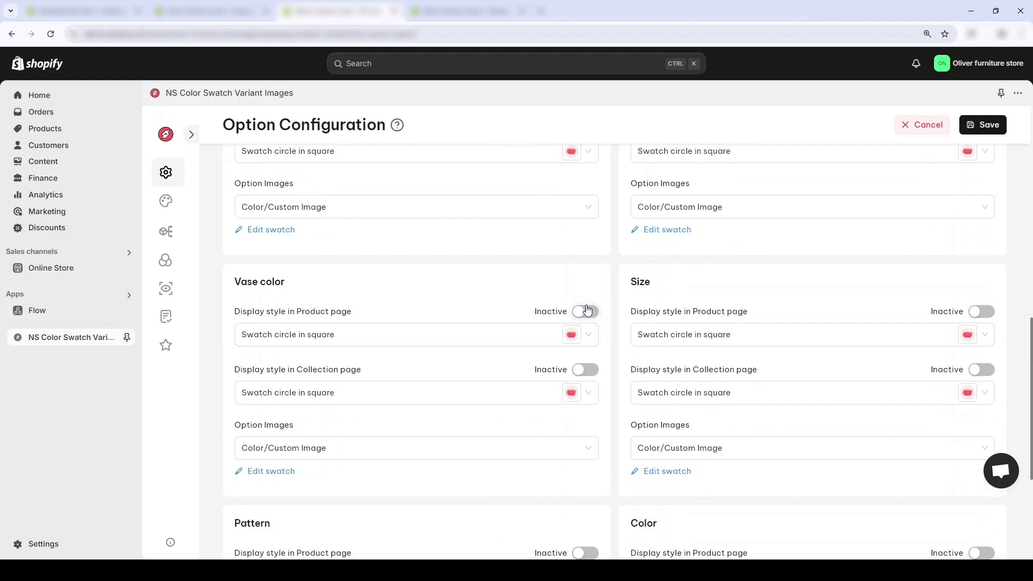
left_click(590, 315)
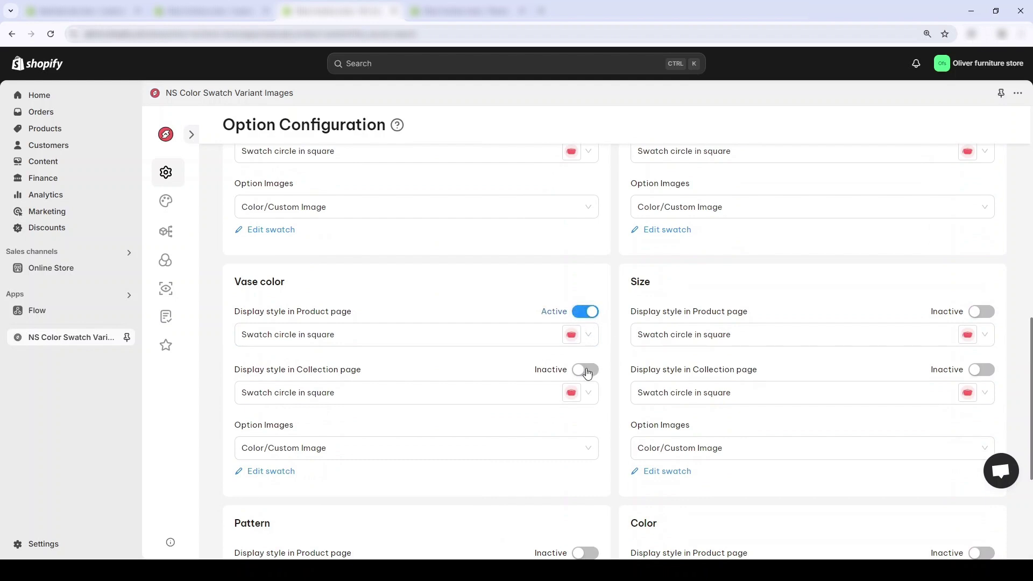
left_click(313, 455)
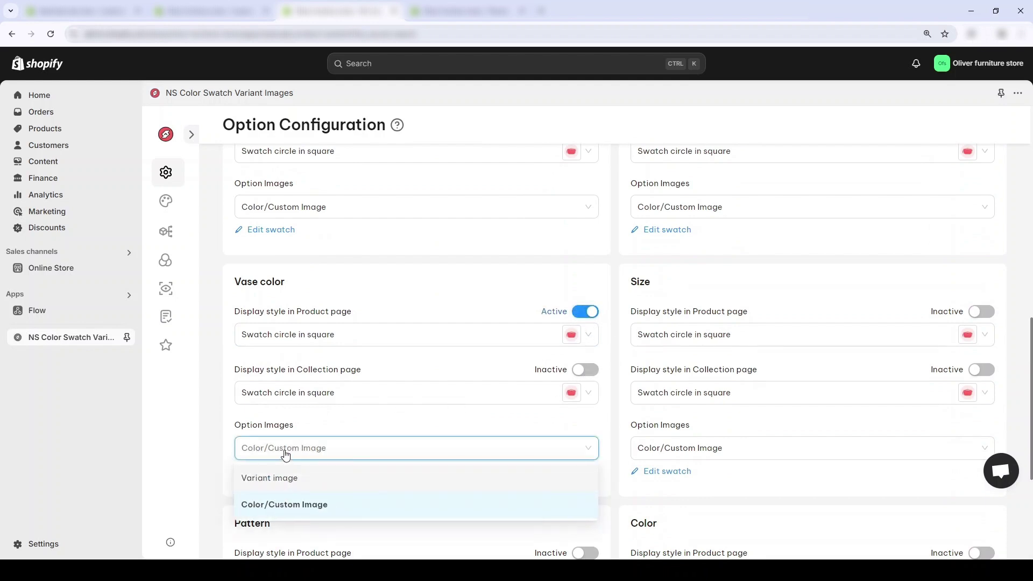
left_click(282, 454)
double_click(272, 472)
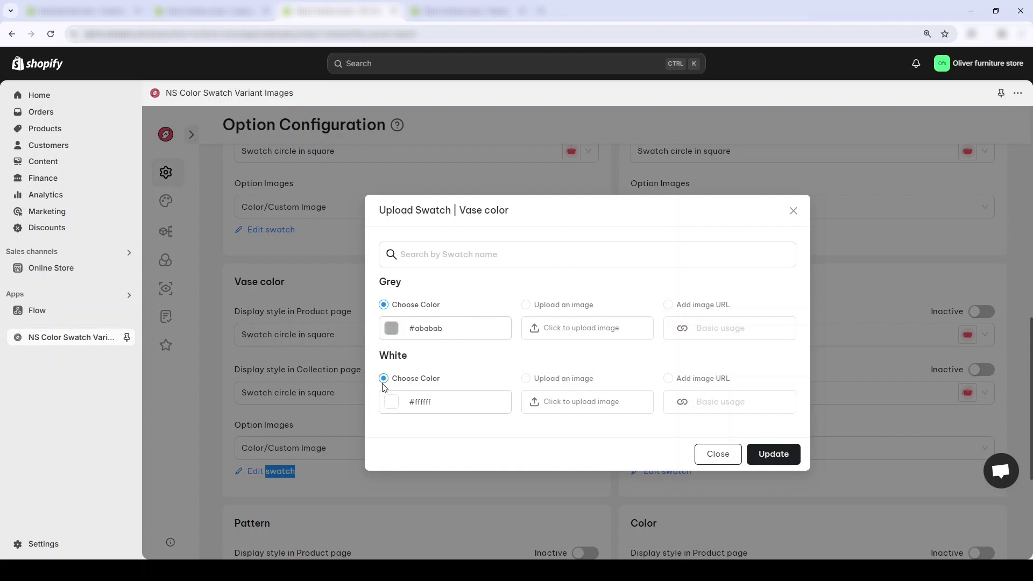
left_click(774, 459)
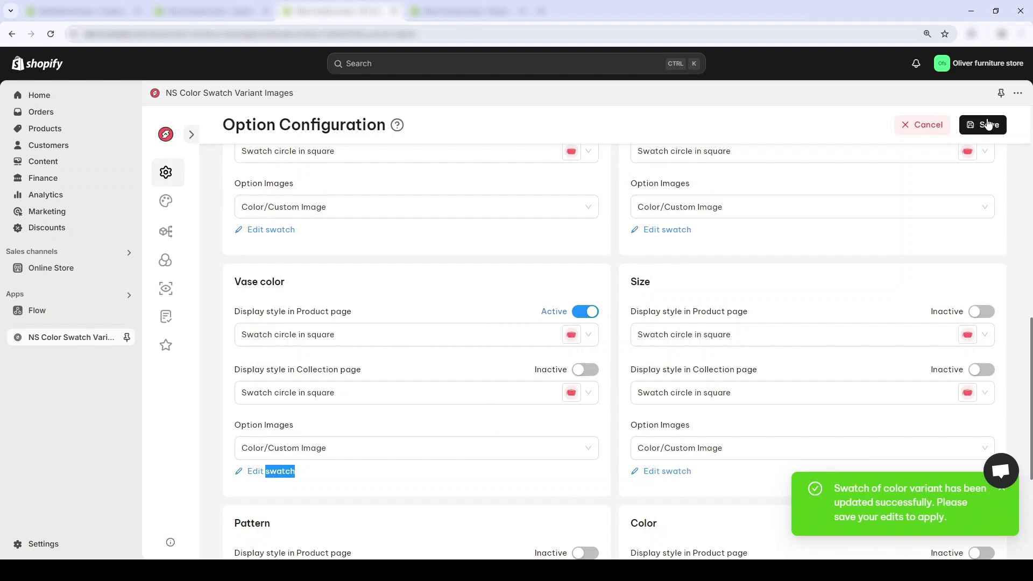
left_click(988, 125)
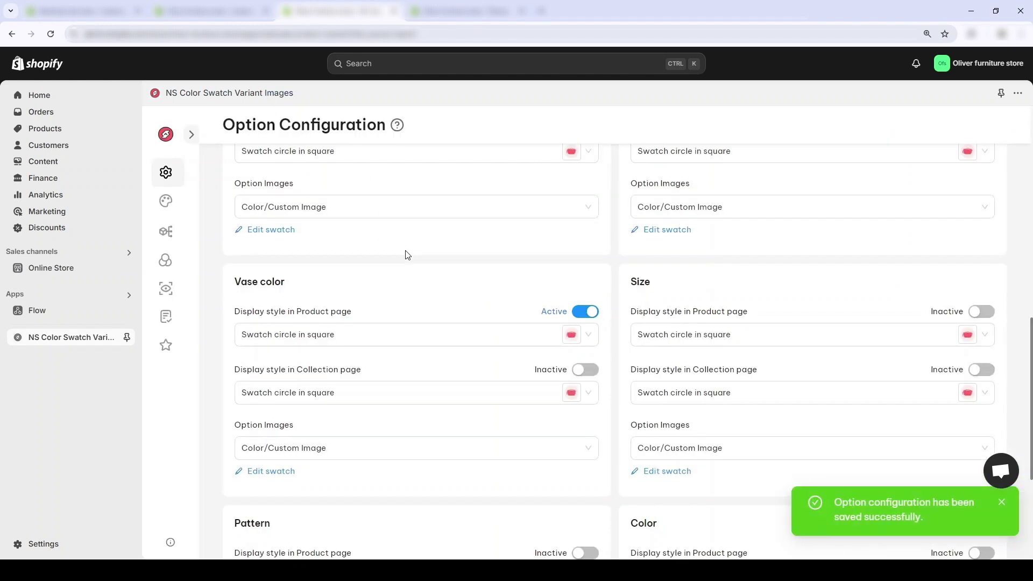
left_click(210, 10)
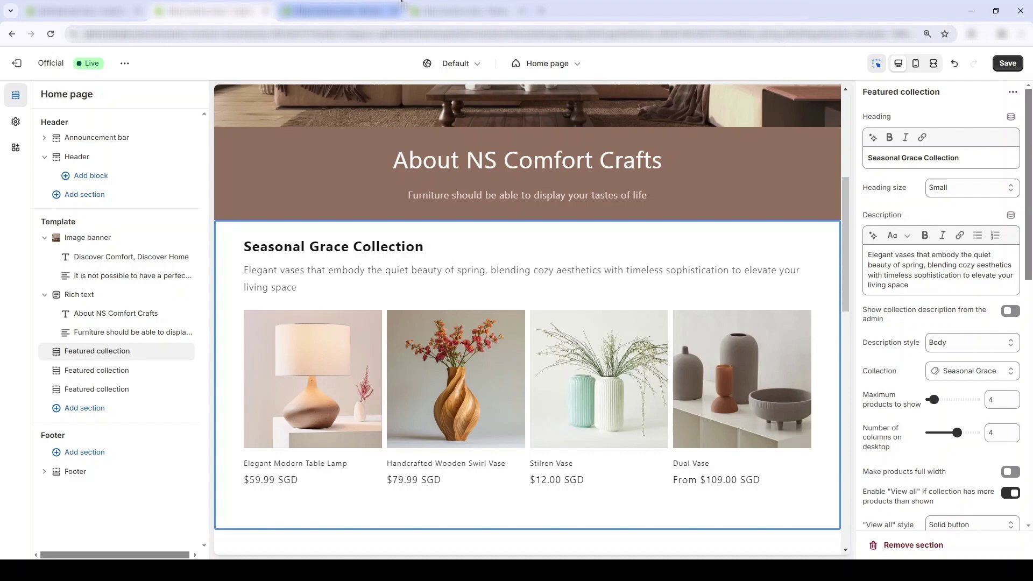
left_click(544, 321)
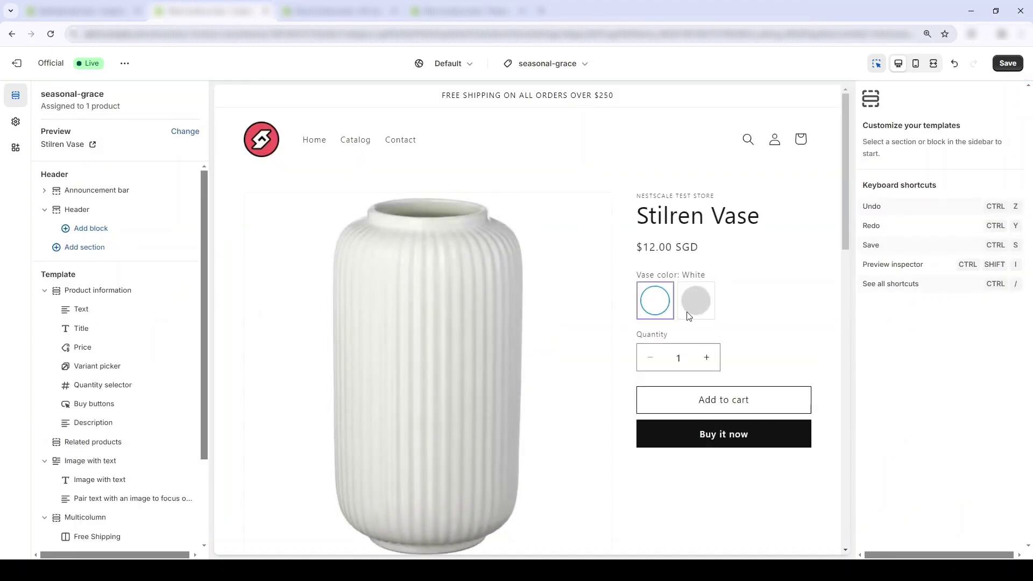
Step: Switch the Grey and White Vase color swatches to uploaded images vase1g.webp and vase1w.webp, and save
left_click(333, 11)
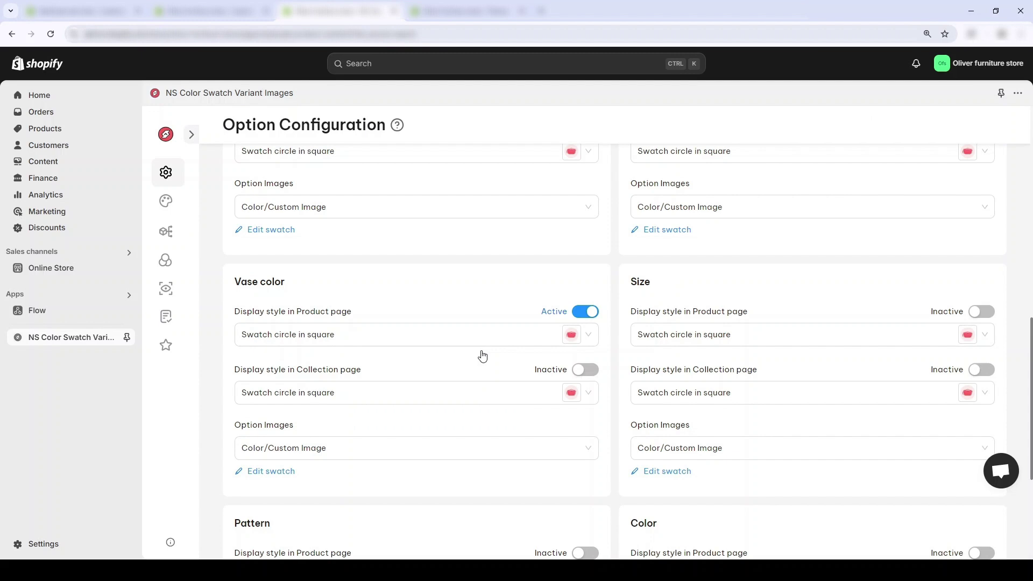
left_click(253, 450)
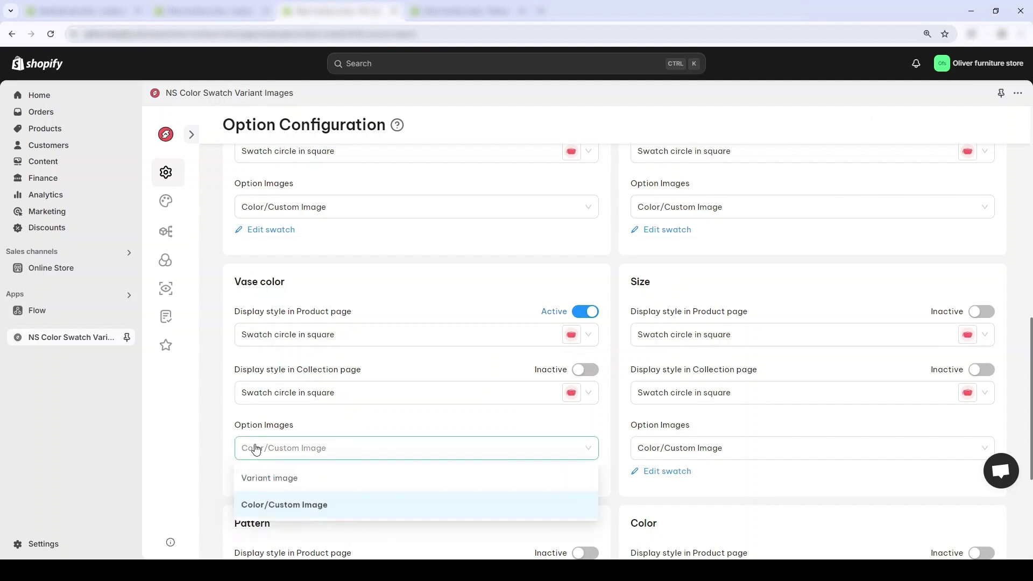
left_click(253, 502)
left_click(271, 471)
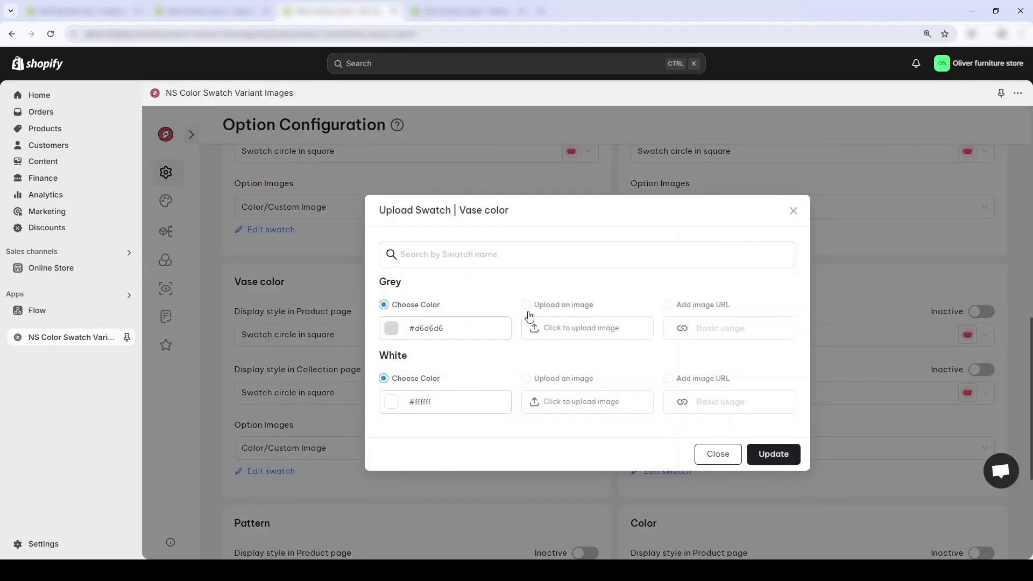
left_click(527, 306)
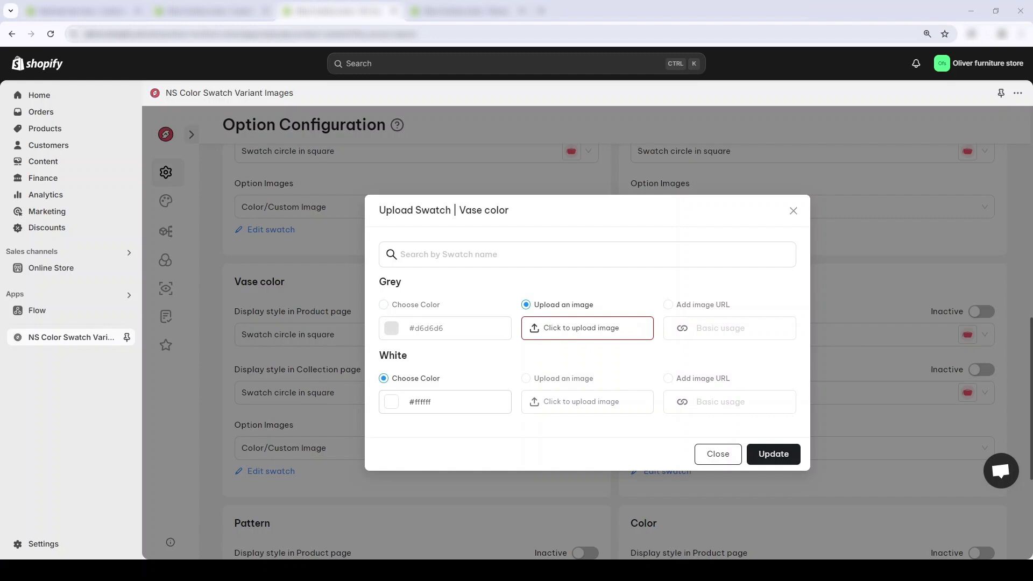
left_click(527, 379)
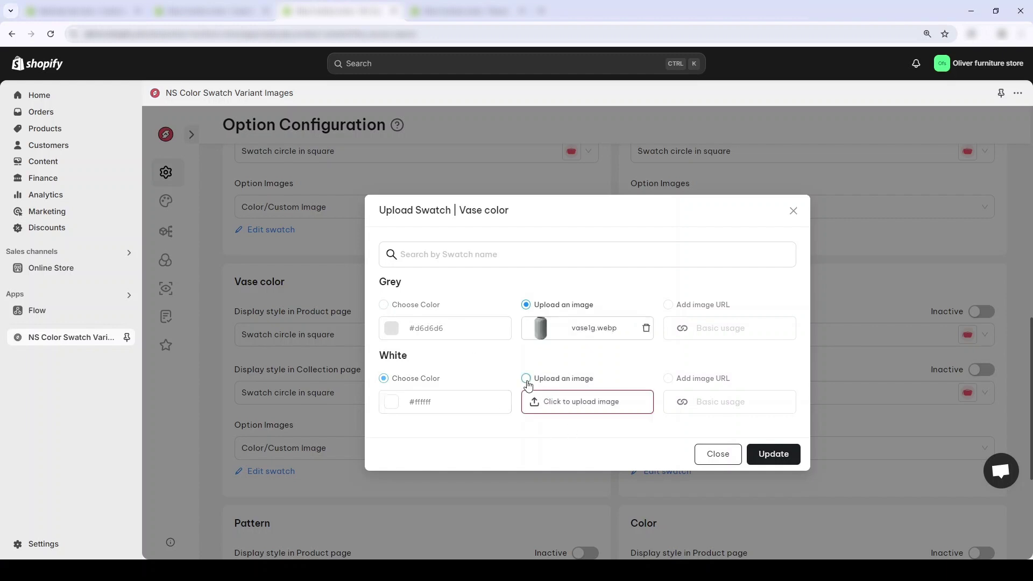
left_click(567, 410)
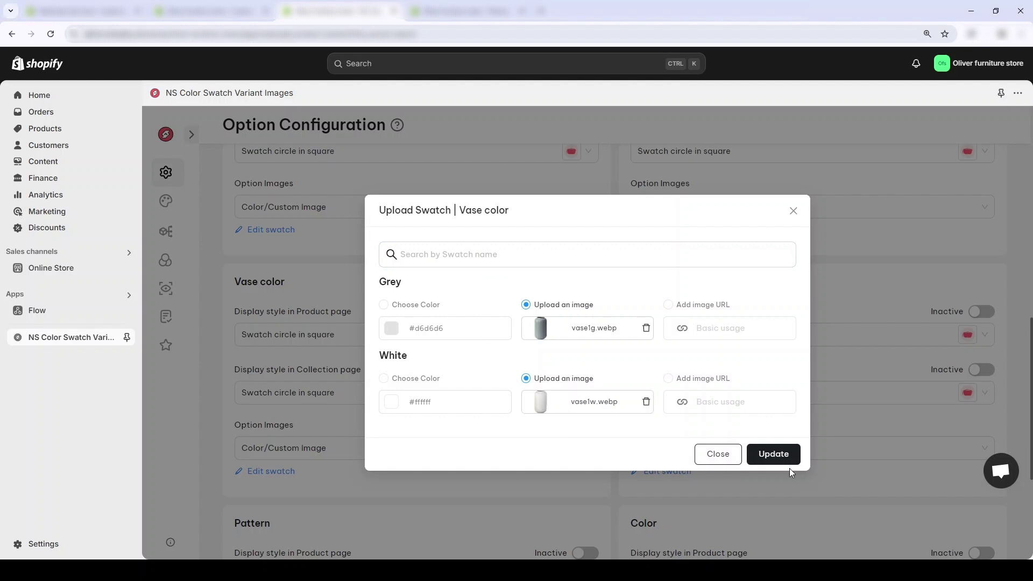
left_click(767, 455)
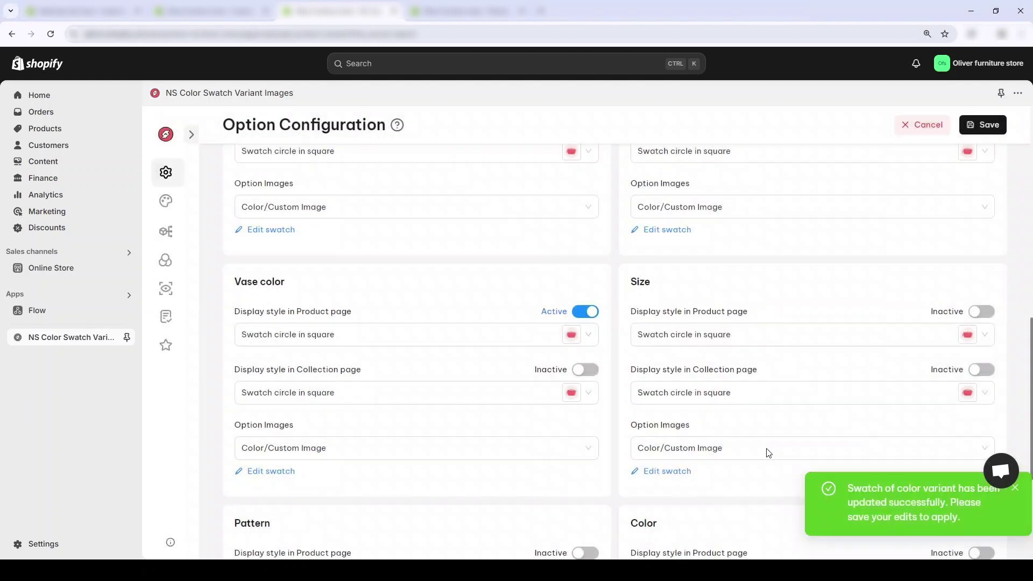
left_click(983, 127)
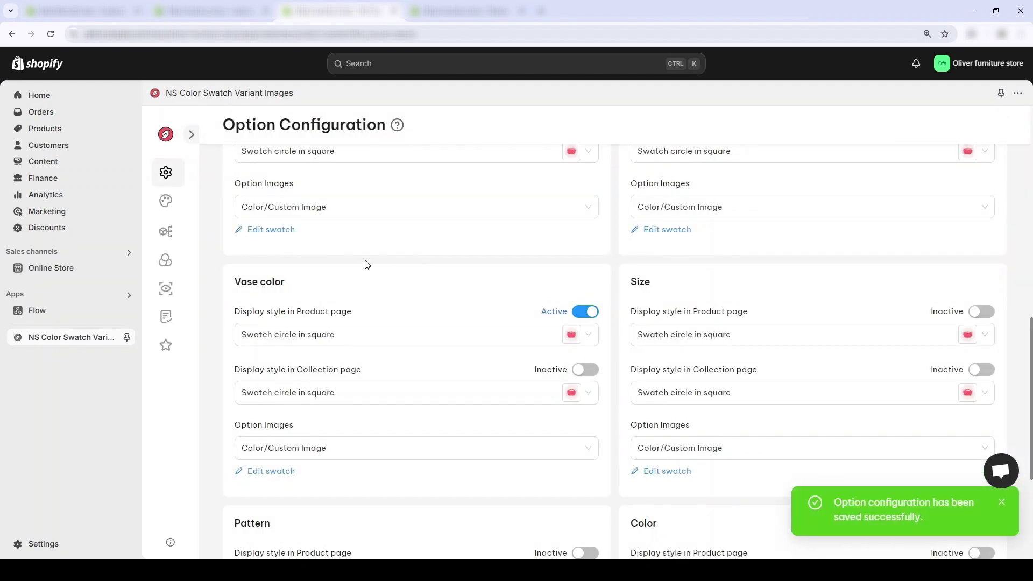
left_click(210, 11)
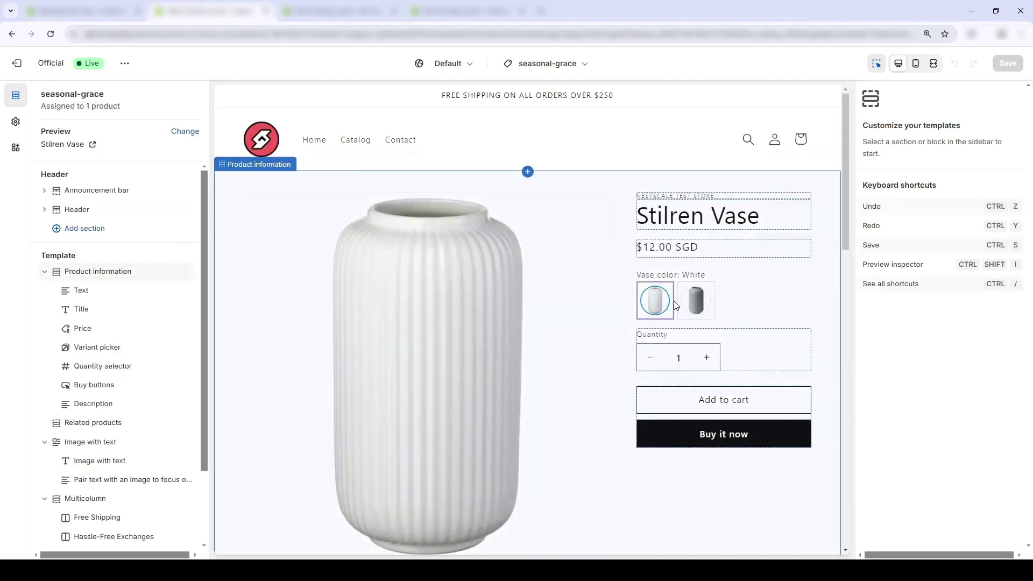
Step: Activate Lamp color product-page swatches using Variant image as the option images, and save
left_click(365, 11)
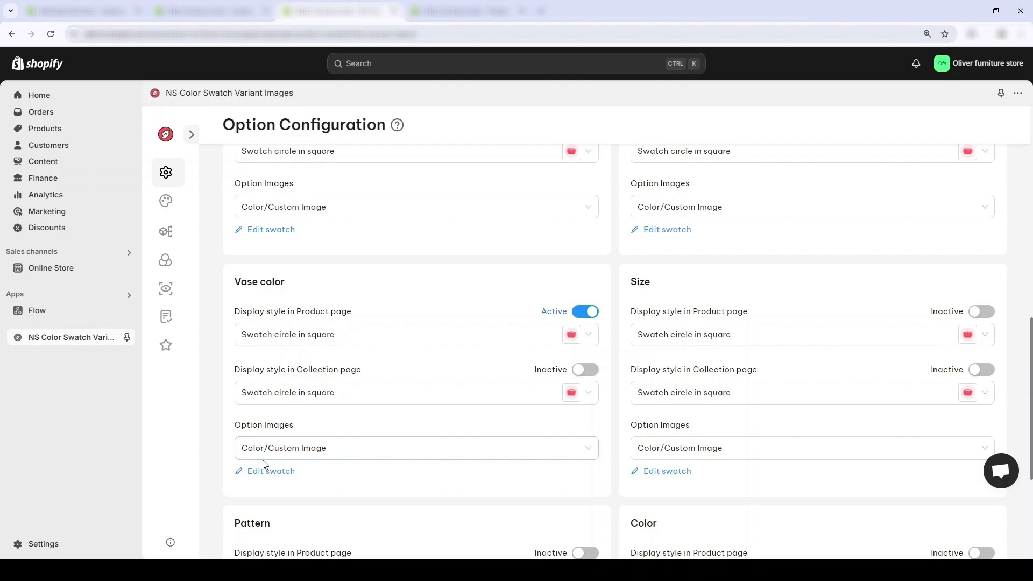
scroll(388, 309, "up", 5)
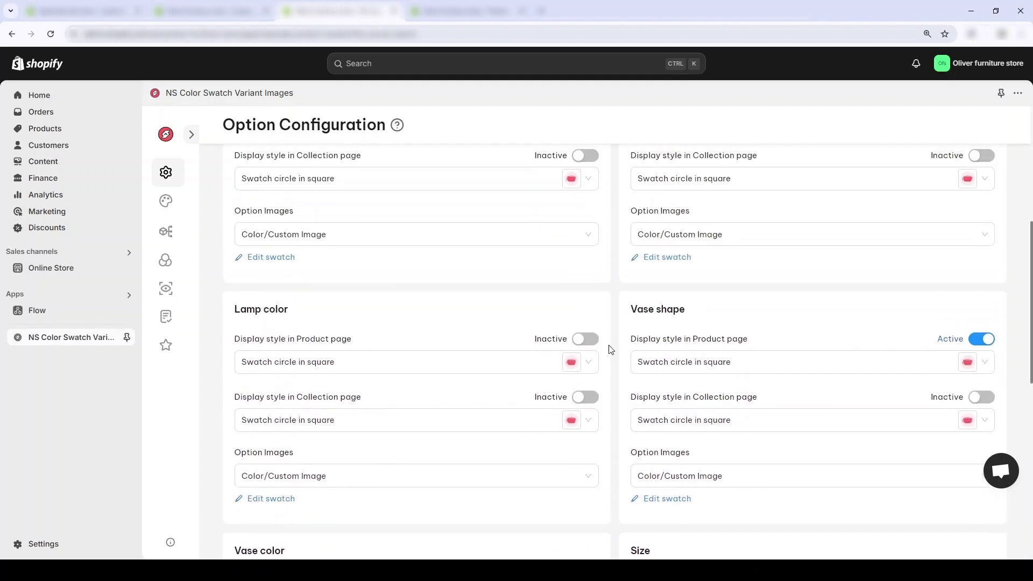
left_click(587, 339)
left_click(323, 475)
left_click(261, 504)
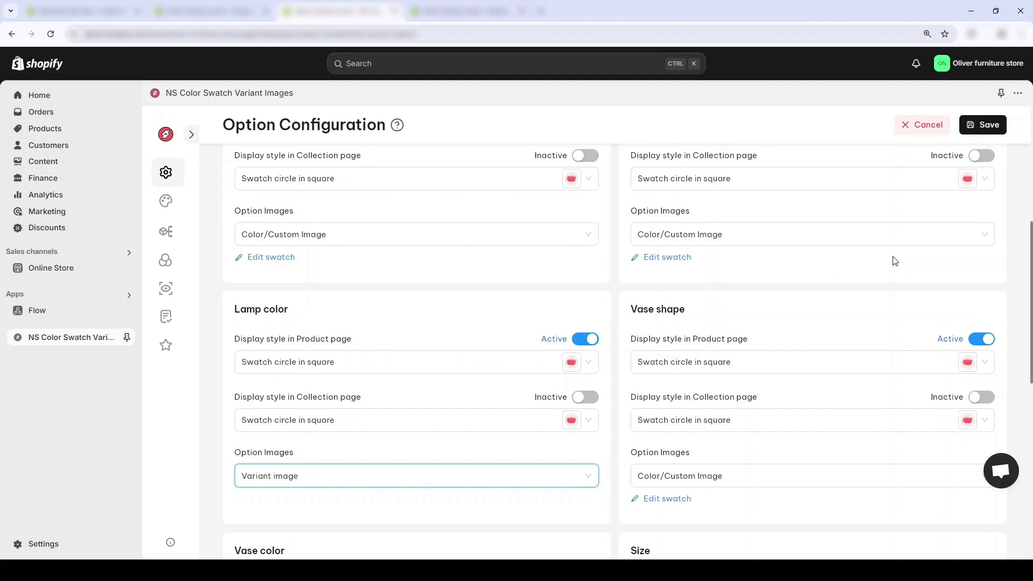
left_click(972, 128)
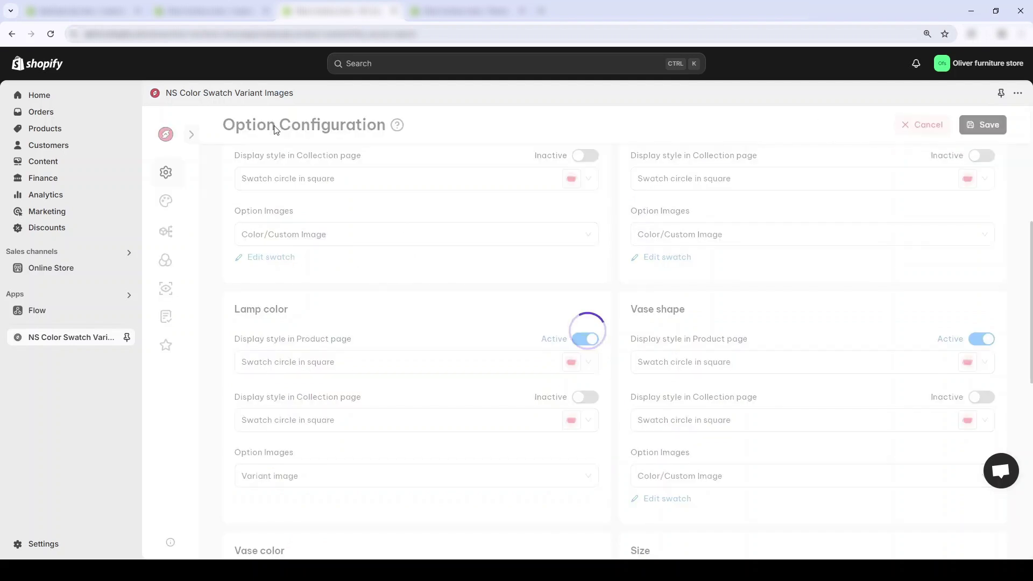
Step: Preview the Elegant Modern Table Lamp in the theme editor, trying its Black and Shiny Black variants
left_click(210, 10)
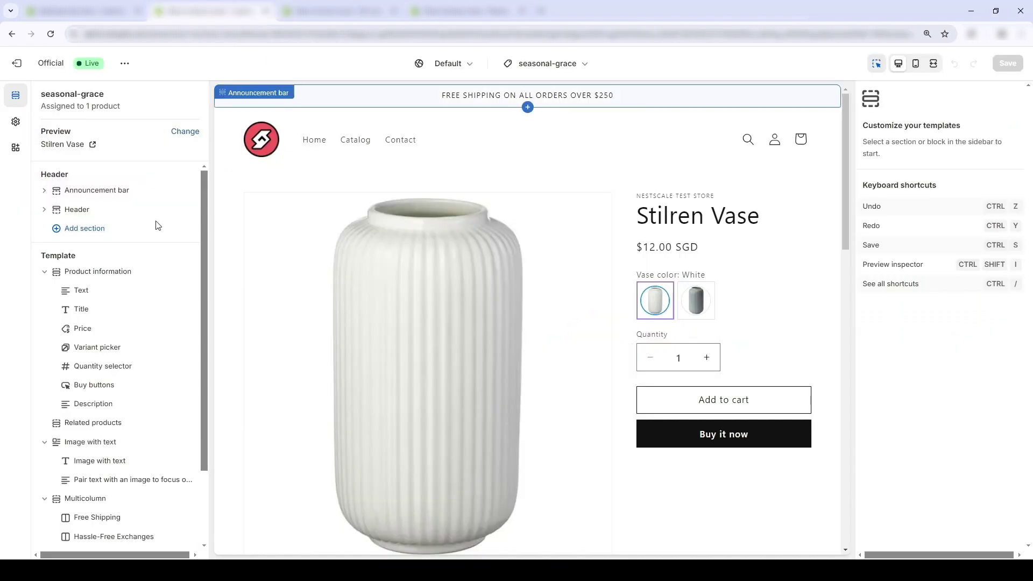
left_click(185, 133)
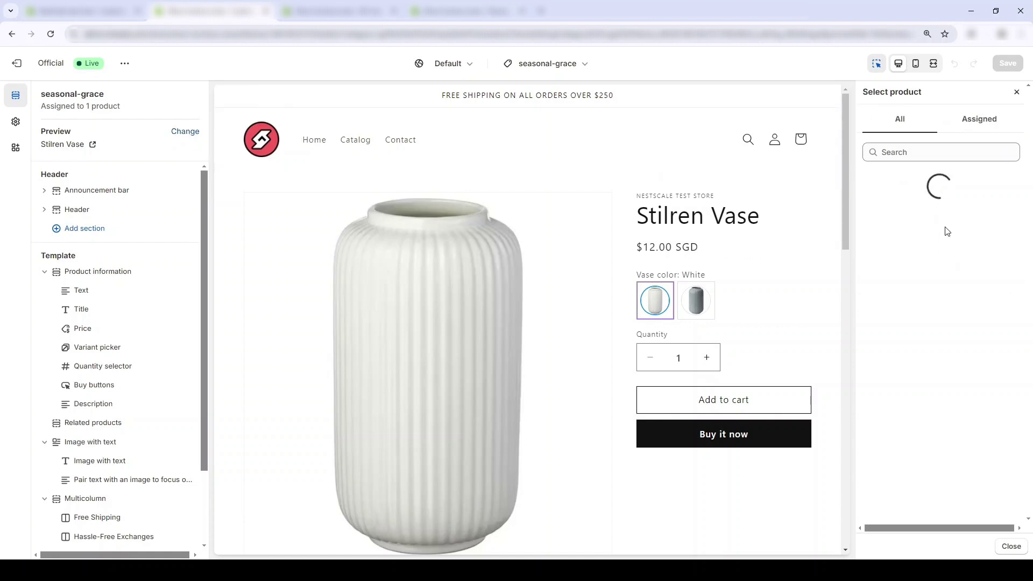
scroll(945, 334, "down", 2)
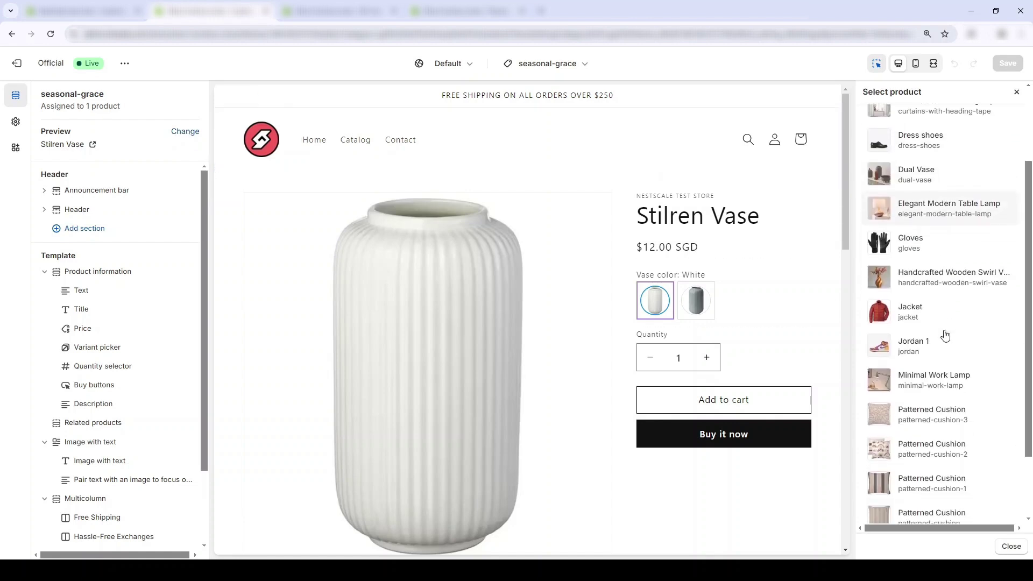
scroll(945, 334, "down", 2)
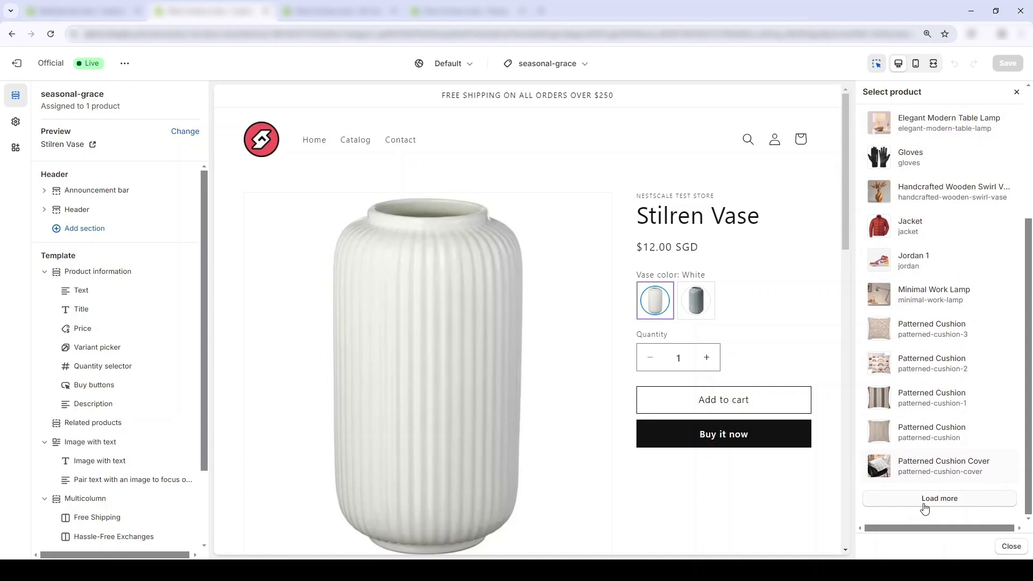
left_click(934, 125)
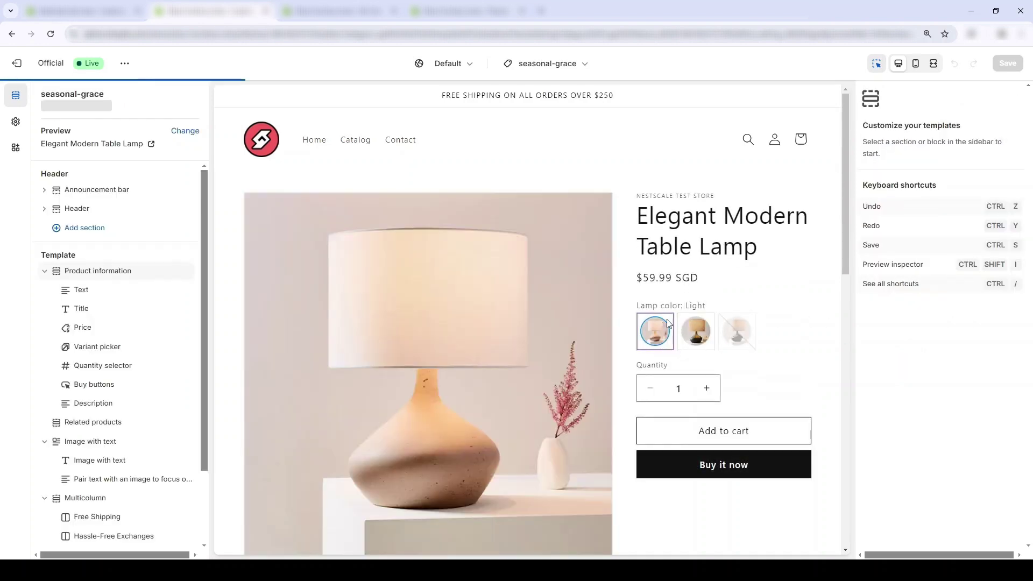
left_click(690, 337)
left_click(702, 271)
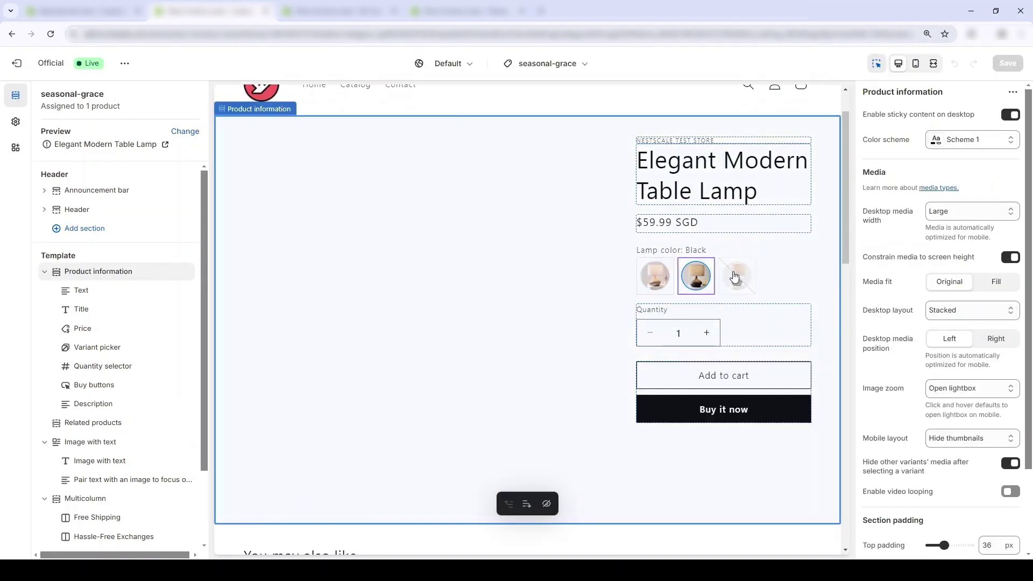
left_click(735, 276)
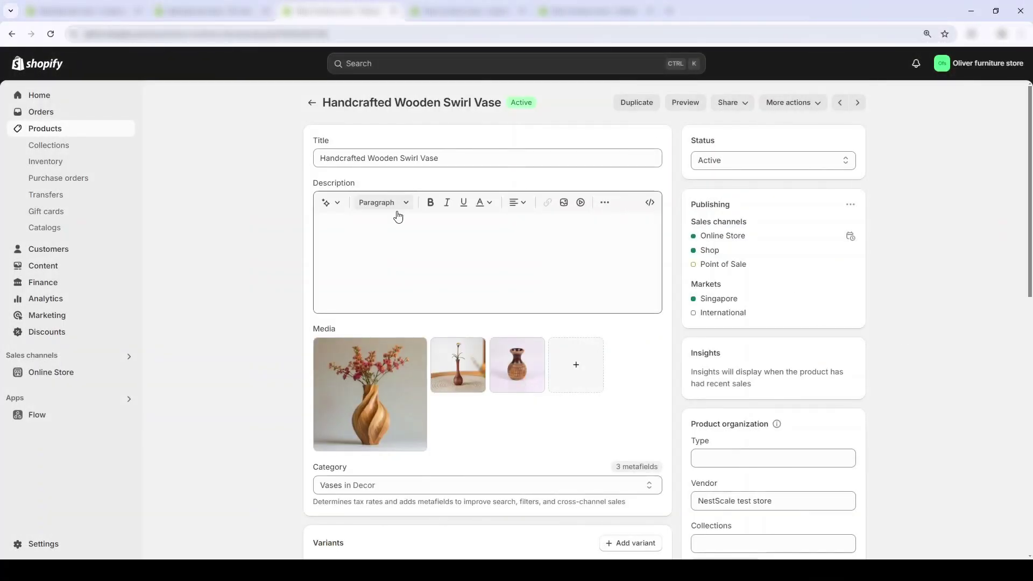
scroll(399, 217, "down", 7)
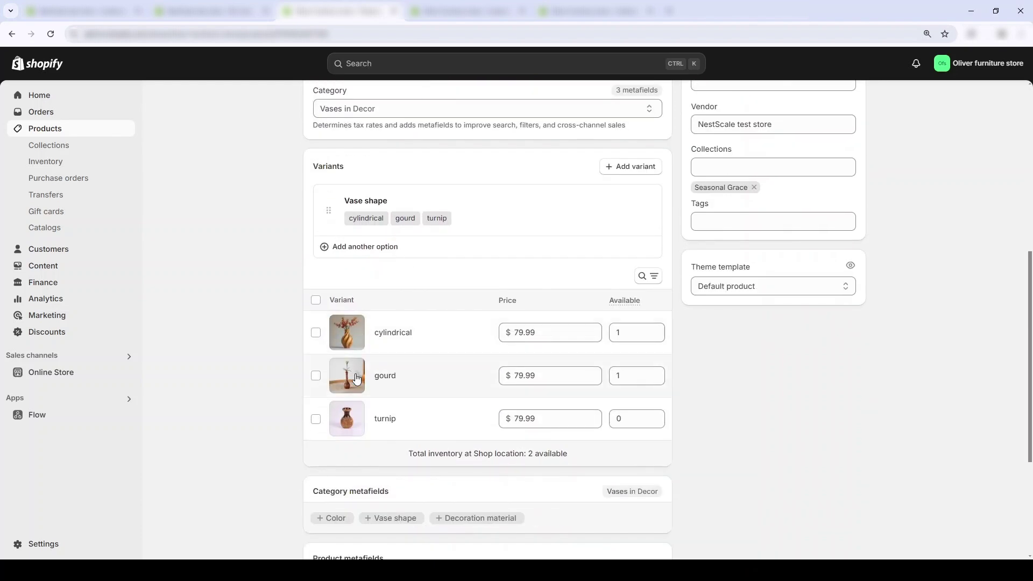
Step: Add the Stilren Vase product to the variant images page by searching 'vase'
left_click(357, 378)
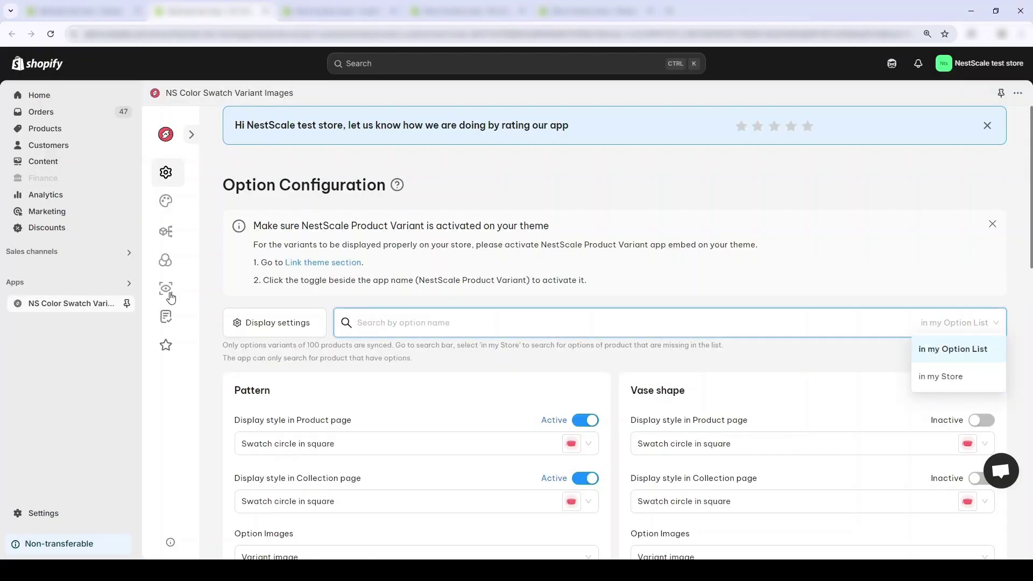
left_click(165, 260)
left_click(616, 462)
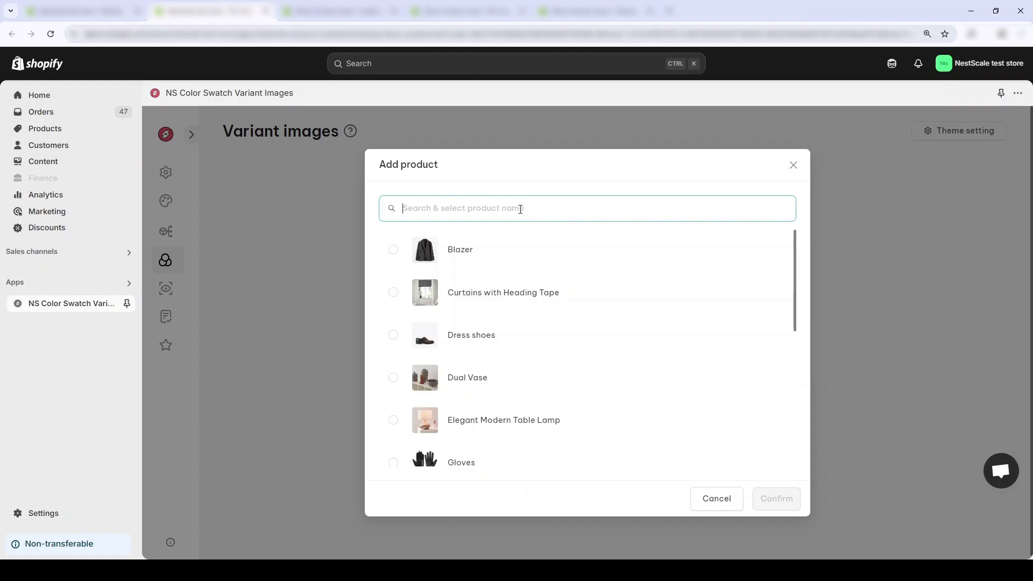
type("vase")
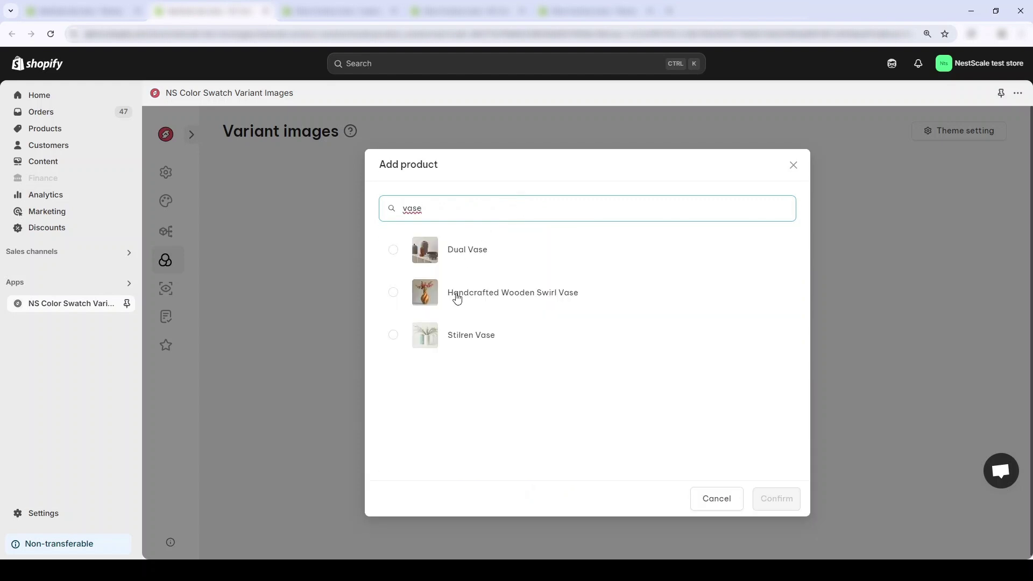
left_click(433, 336)
left_click(777, 498)
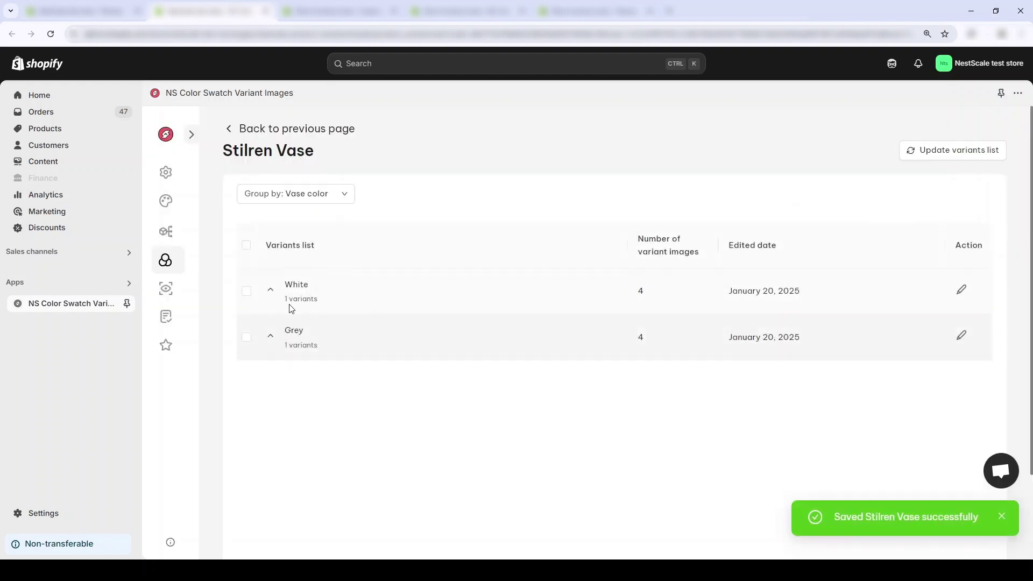
Step: Save the White variant with only its own image, then open the Grey variant's image list
left_click(961, 290)
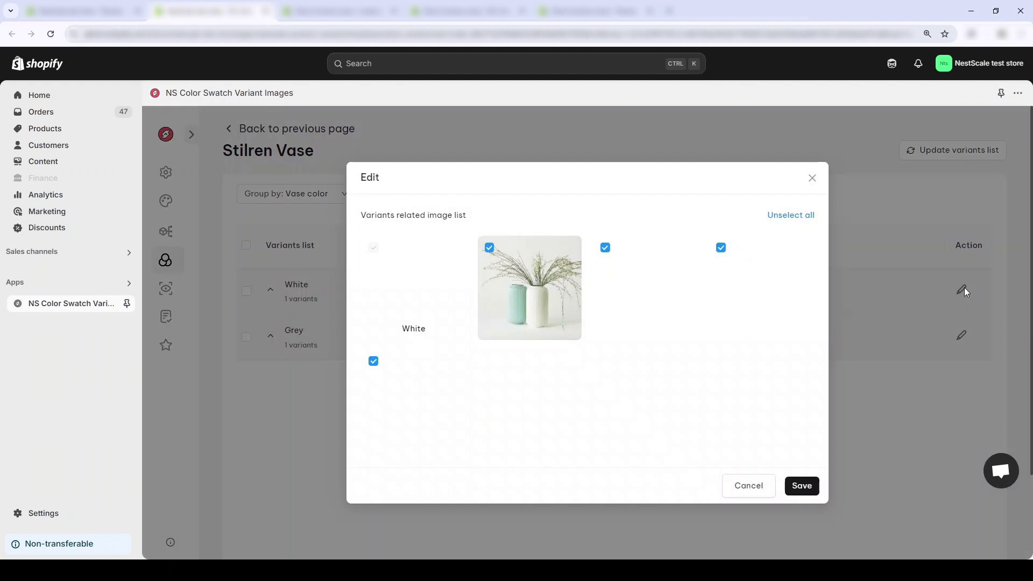
left_click(637, 264)
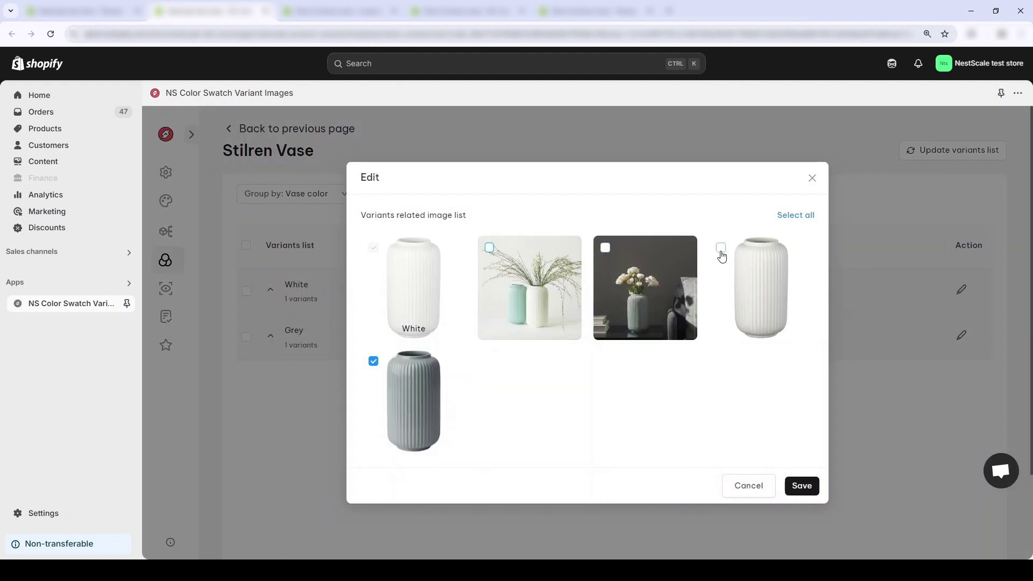
left_click(801, 486)
left_click(961, 290)
left_click(801, 486)
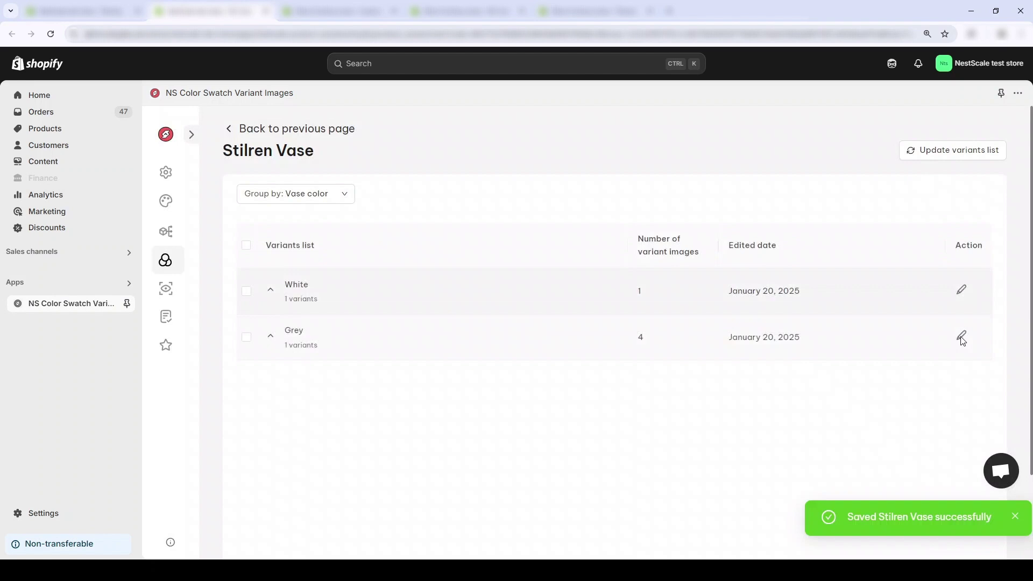
left_click(270, 290)
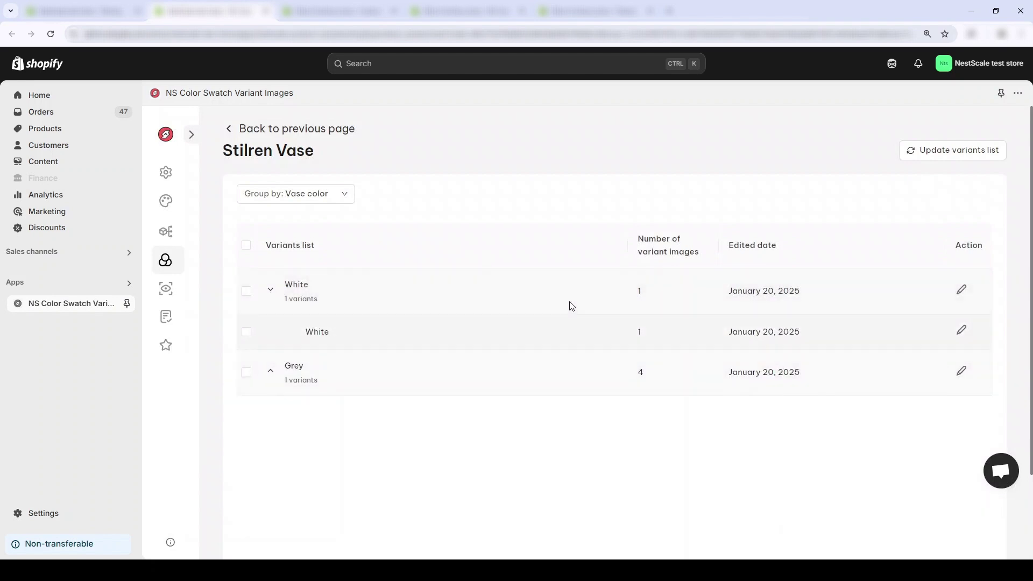
left_click(290, 380)
left_click(961, 411)
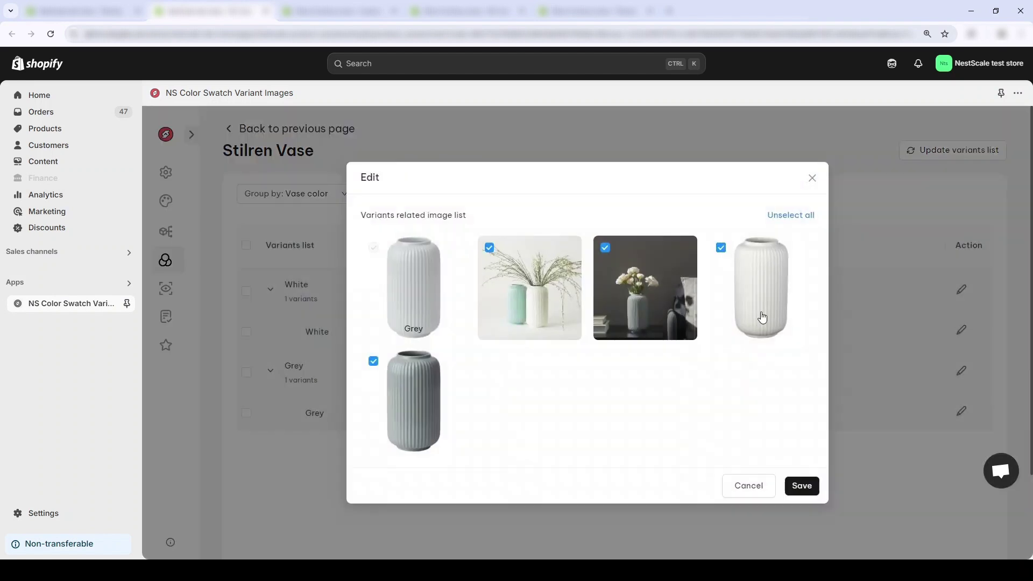
Step: Save Grey's images, then set product-page styles: Lamp color pill, Vase color box, Size dropdown
left_click(801, 486)
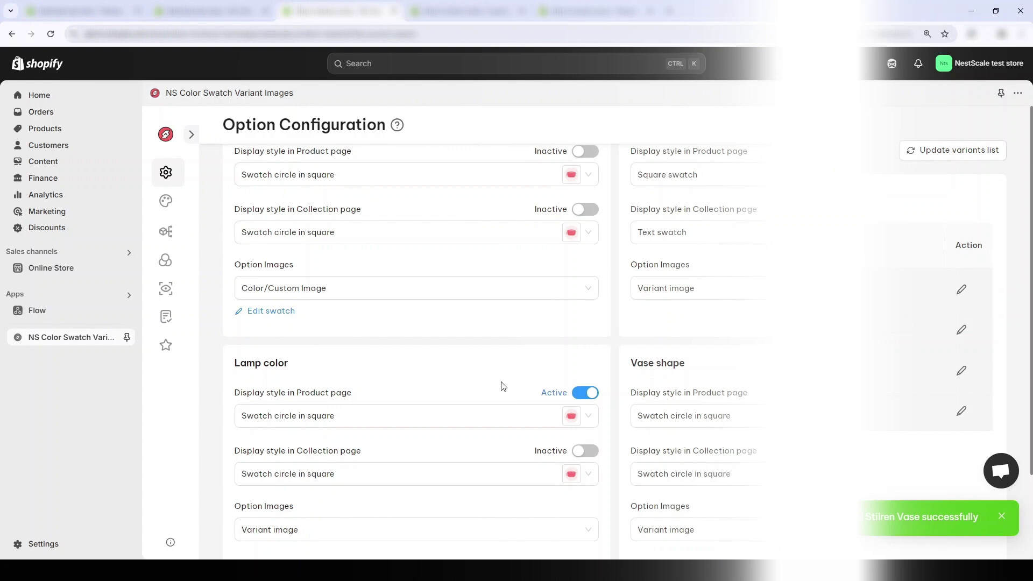
scroll(477, 426, "down", 1)
left_click(477, 362)
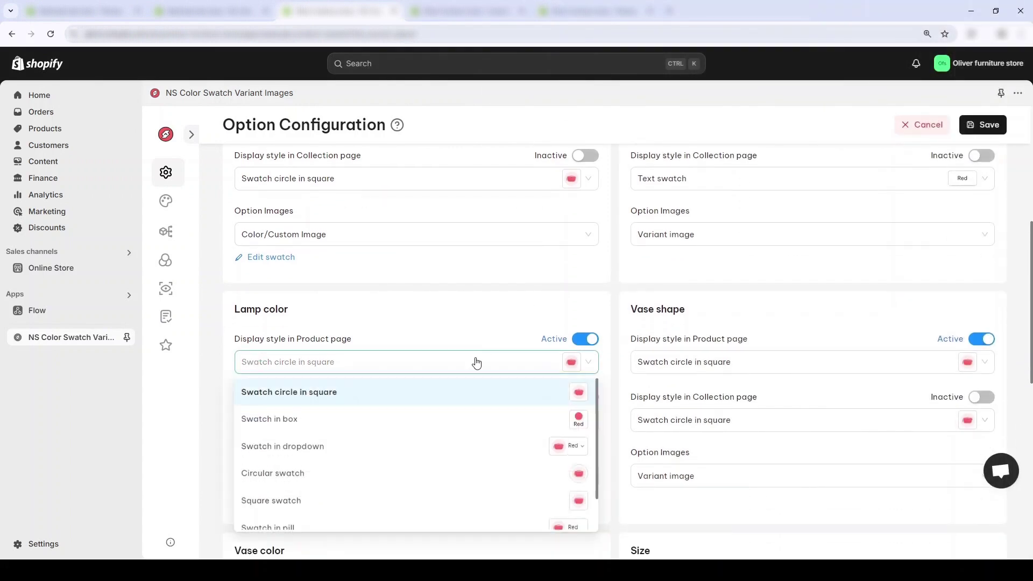
left_click(332, 527)
scroll(561, 466, "down", 3)
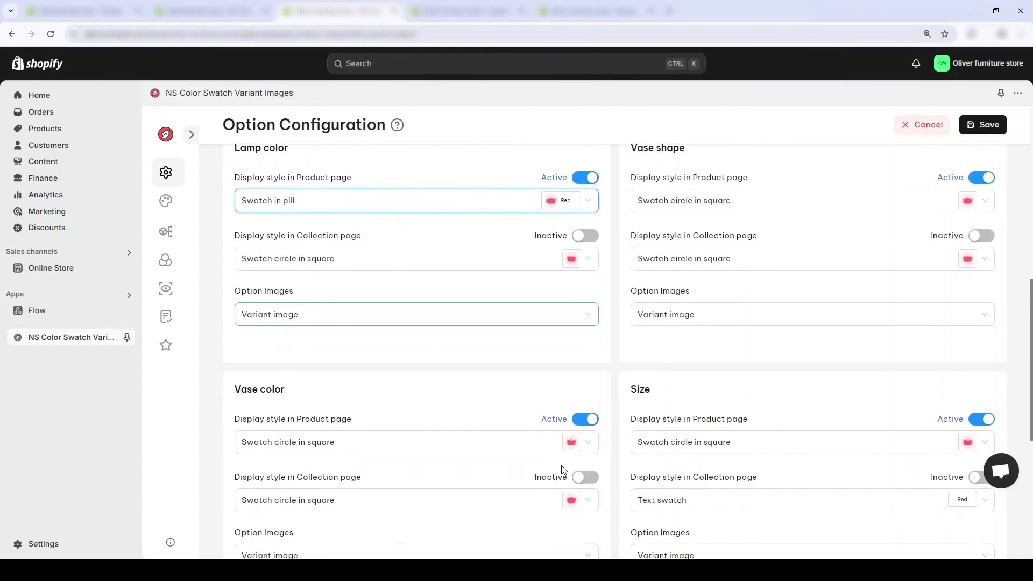
left_click(445, 442)
left_click(269, 314)
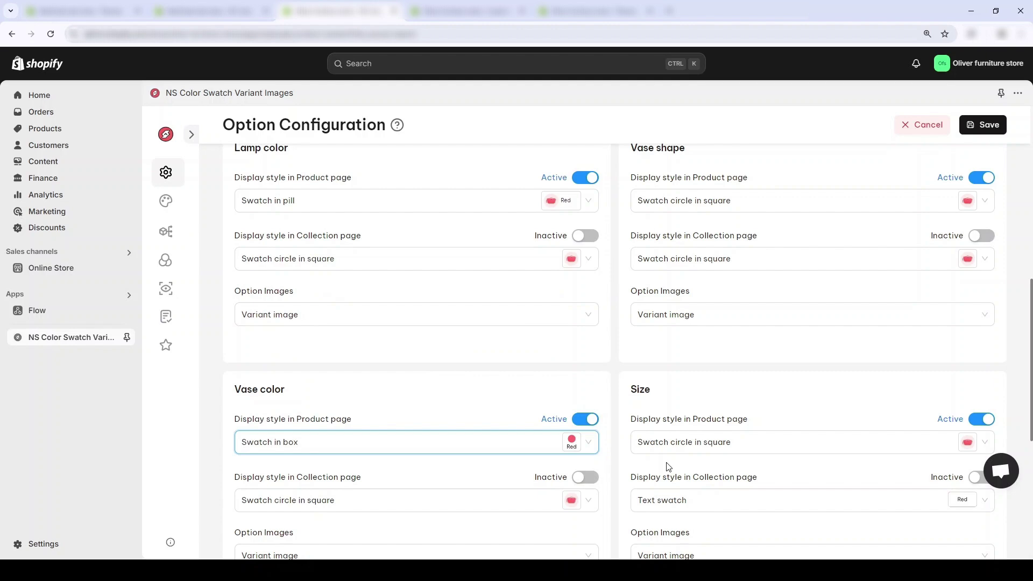
left_click(675, 445)
left_click(694, 347)
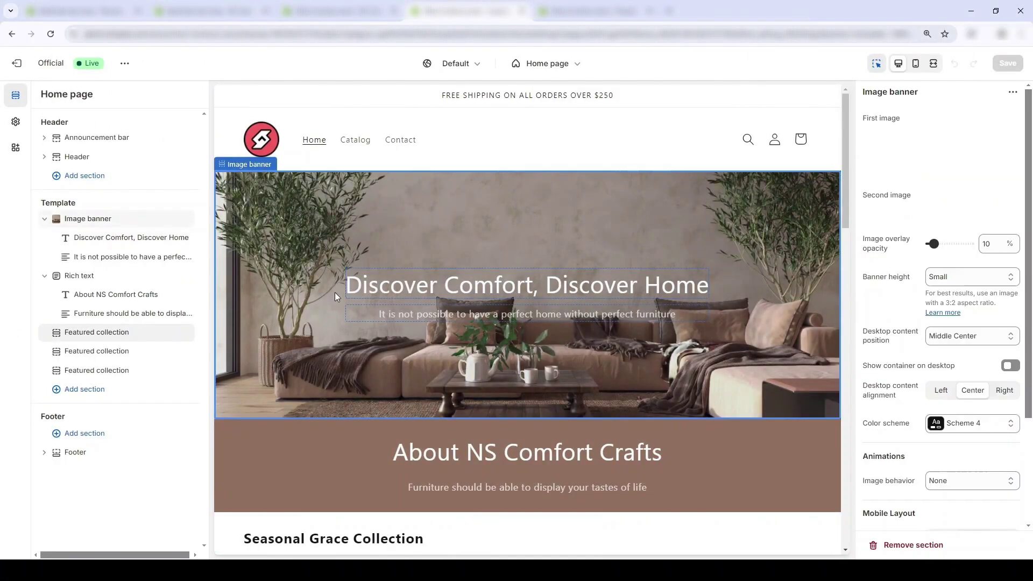
Step: In Seasonal Grace quick views, switch the table lamp to Black and check the Wooden Swirl Vase
scroll(334, 296, "down", 7)
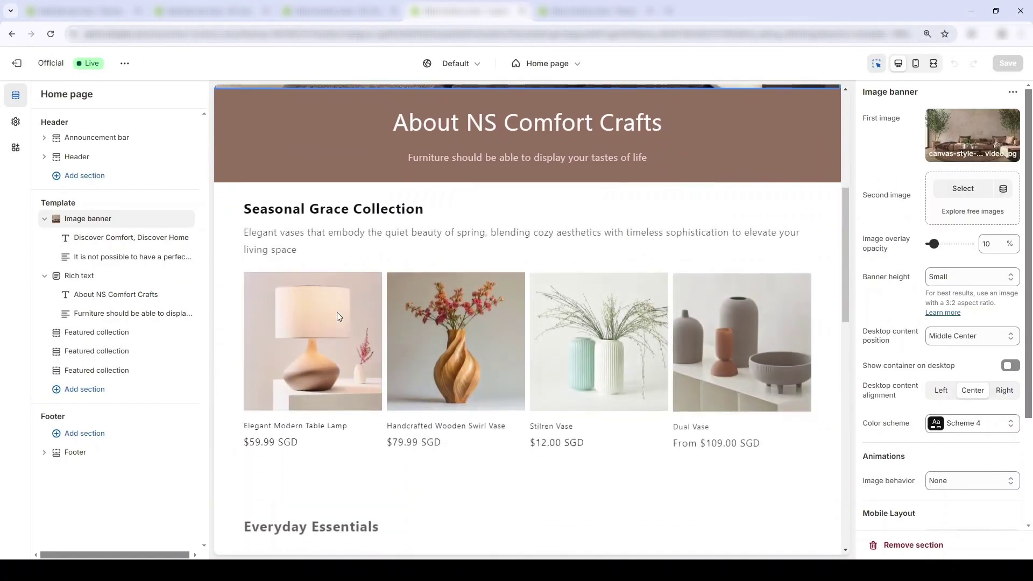
scroll(340, 334, "up", 1)
scroll(341, 334, "down", 2)
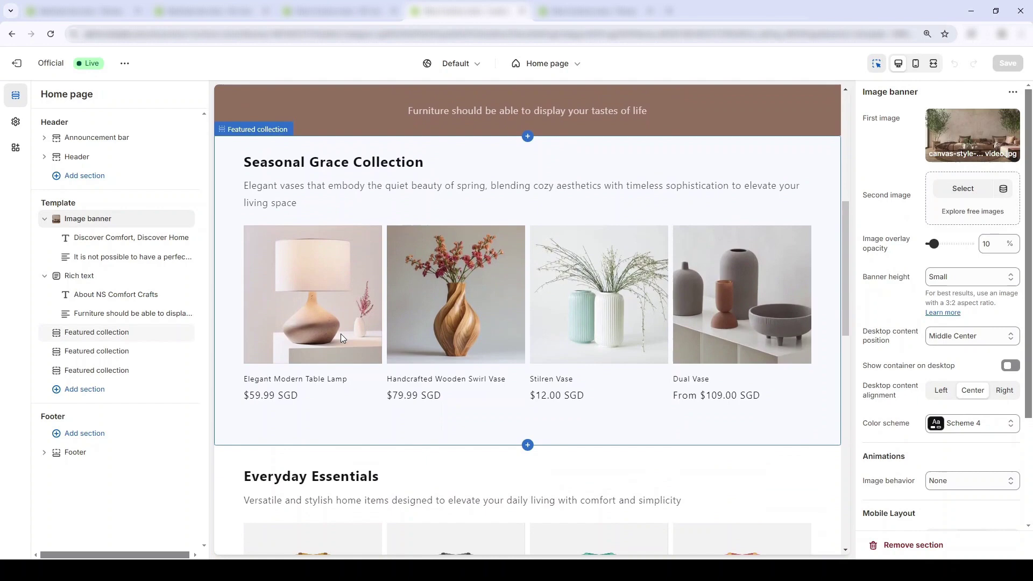
left_click(329, 250)
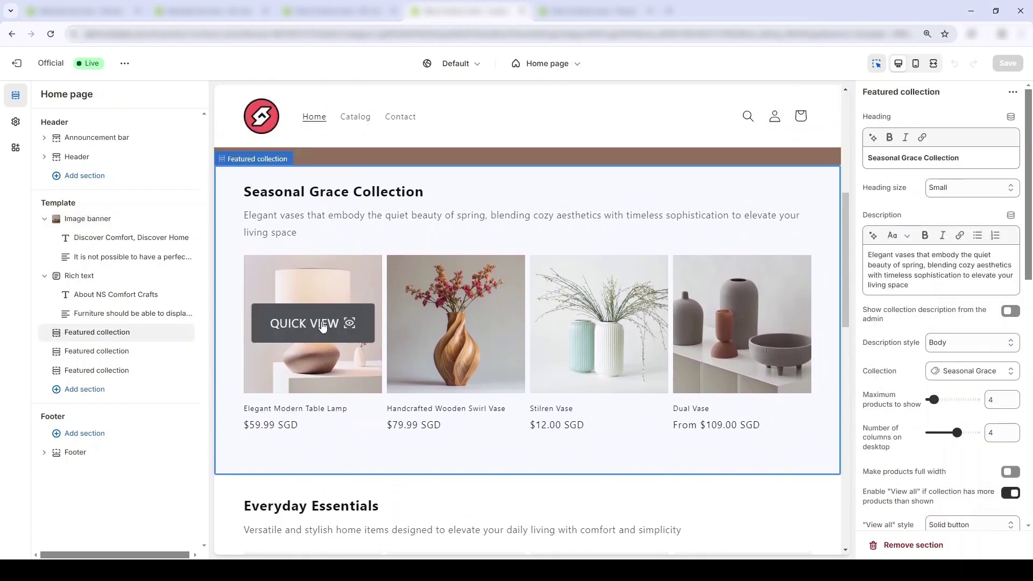
left_click(321, 325)
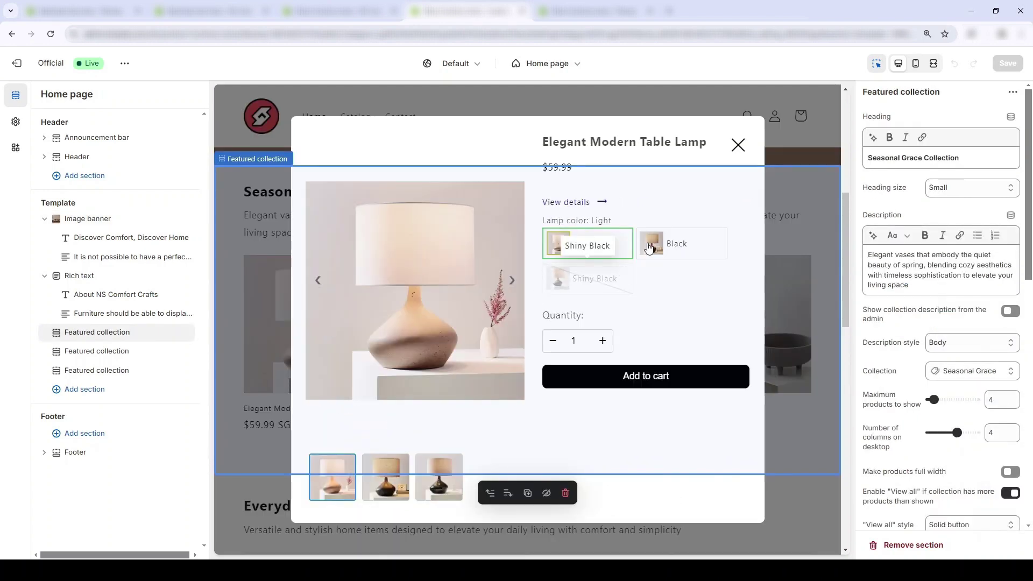
left_click(673, 248)
left_click(738, 147)
left_click(466, 318)
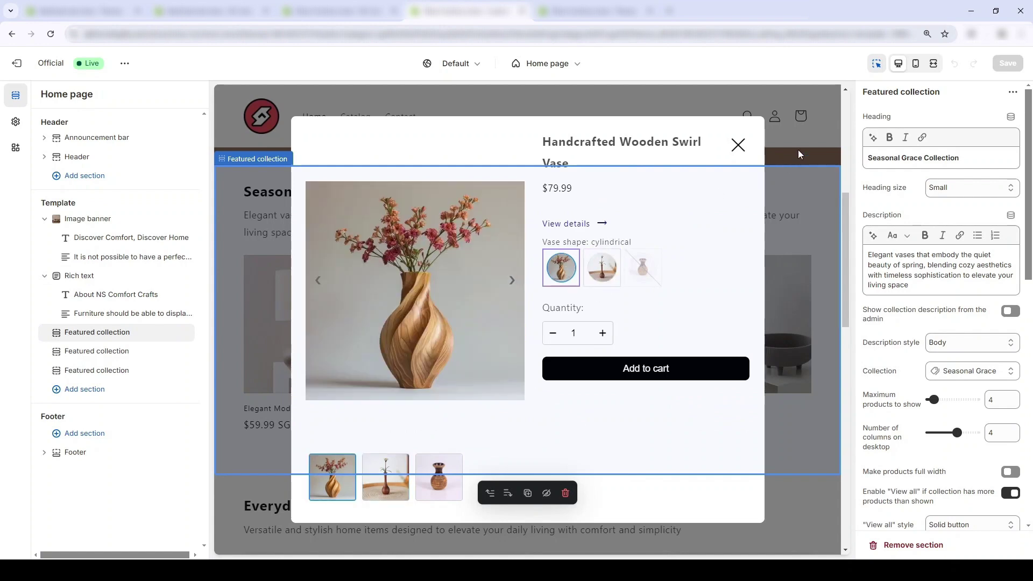
left_click(737, 145)
Step: Toggle the Stilren Vase between Grey and White and pick Medium for the Dual Vase
left_click(596, 326)
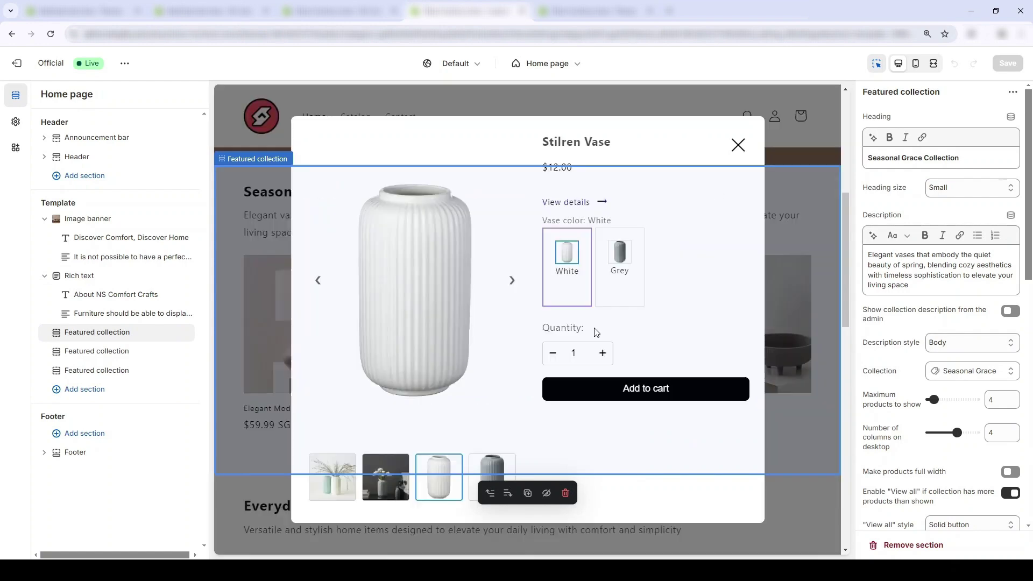
left_click(624, 293)
left_click(580, 291)
left_click(736, 153)
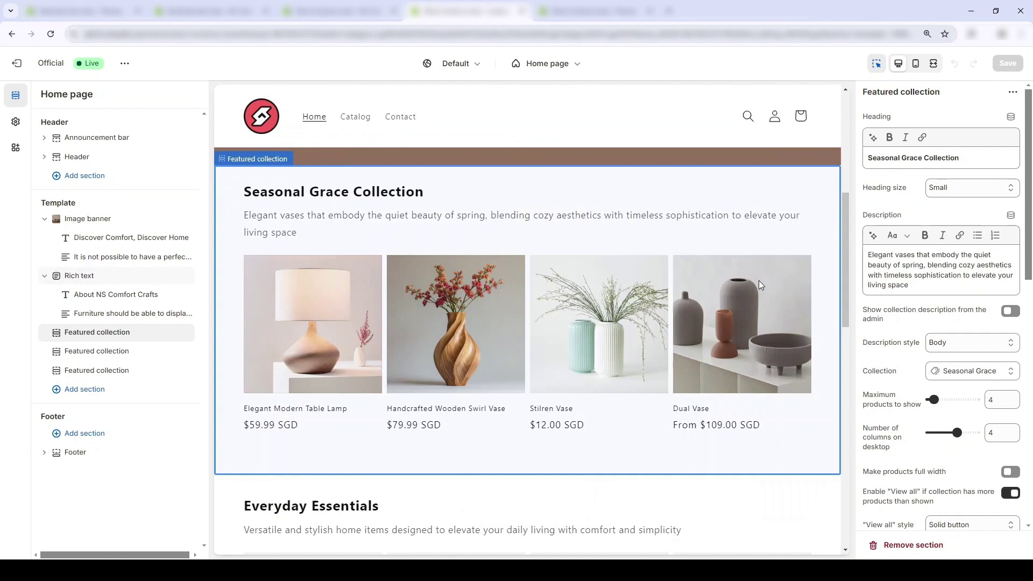
left_click(742, 323)
left_click(592, 245)
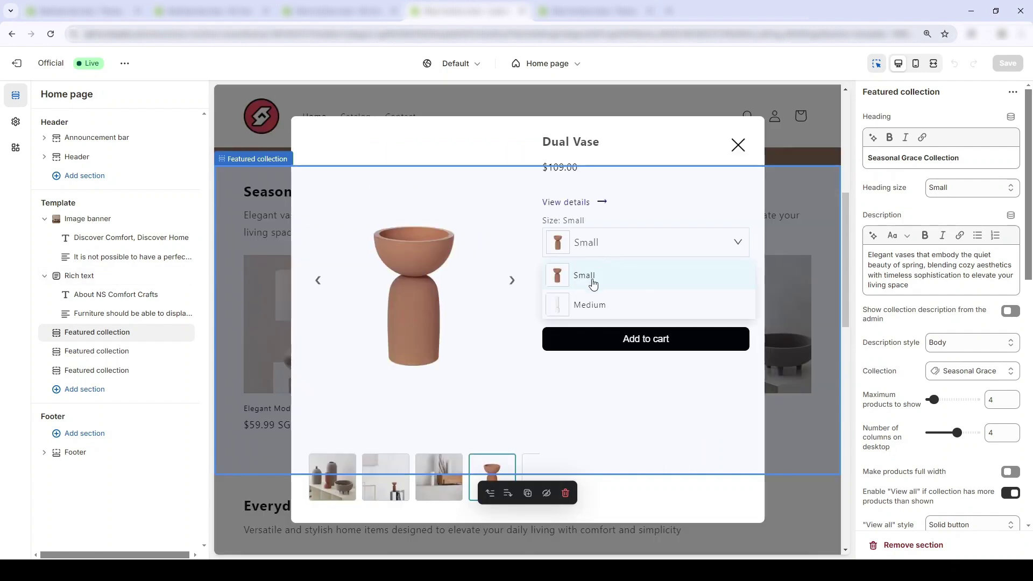
left_click(588, 301)
left_click(737, 152)
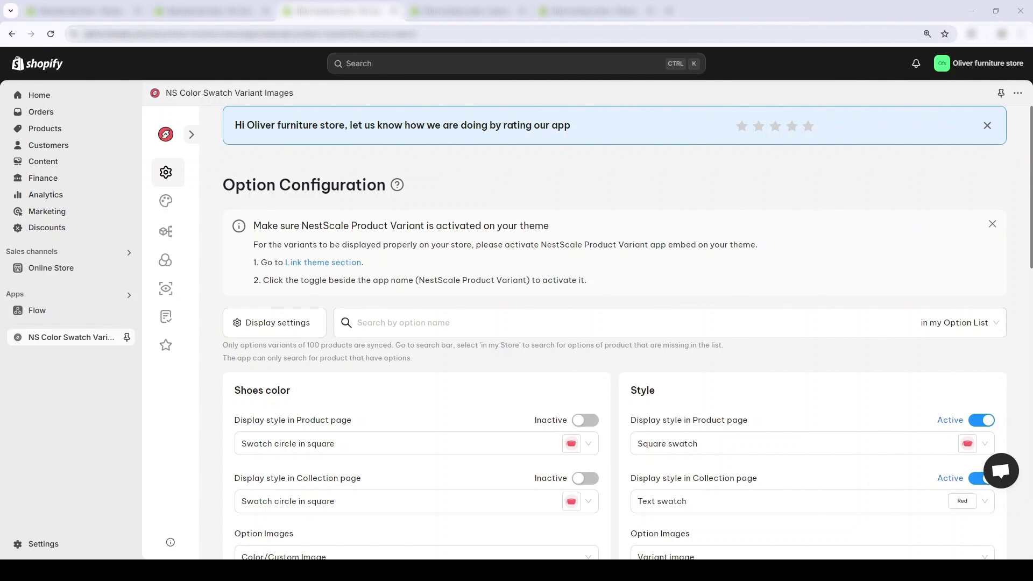
Step: Open the Product page swatch styles list and go to Swatch in Pill customization
mouse_move(162, 205)
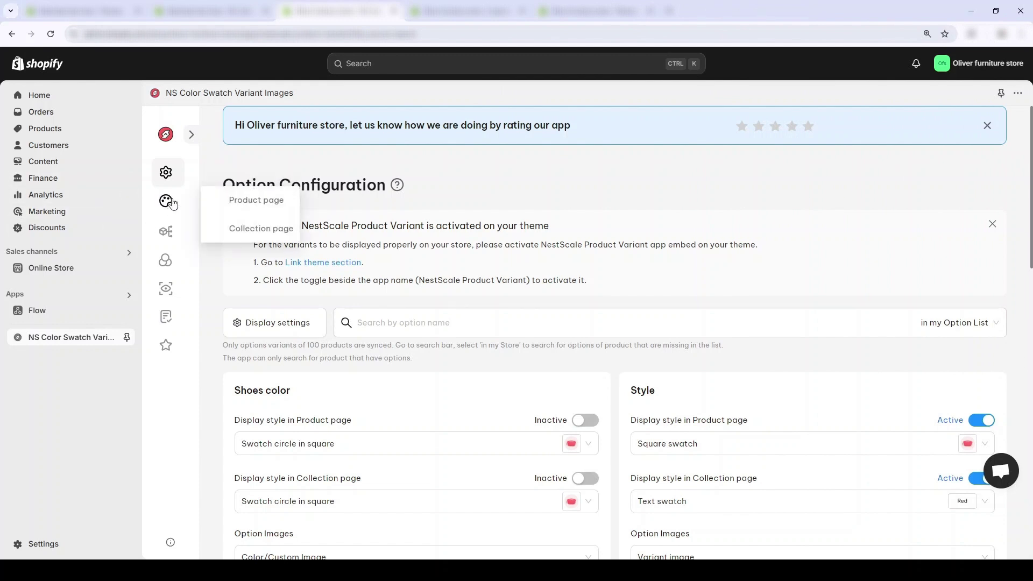
left_click(246, 203)
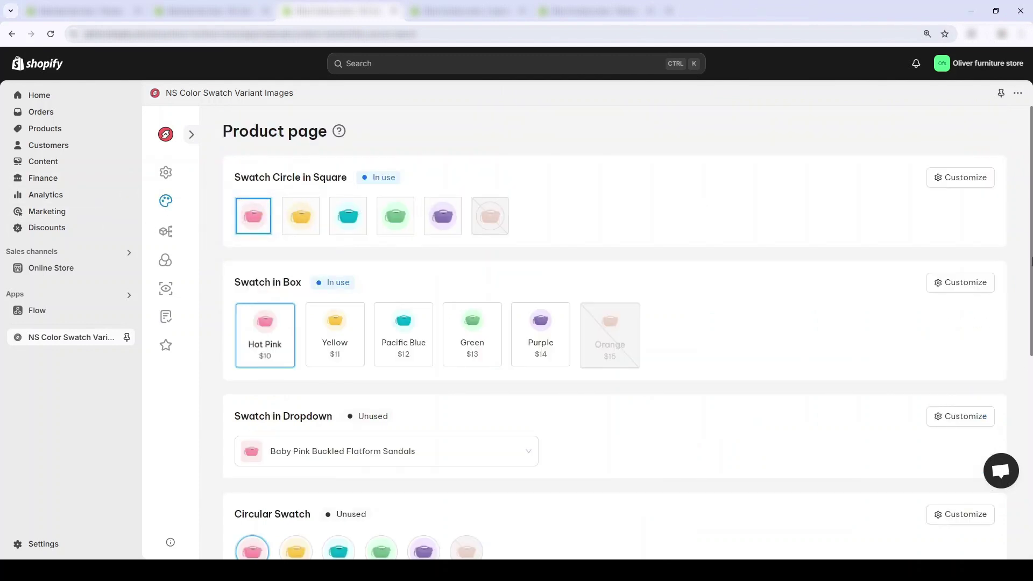
scroll(912, 288, "down", 5)
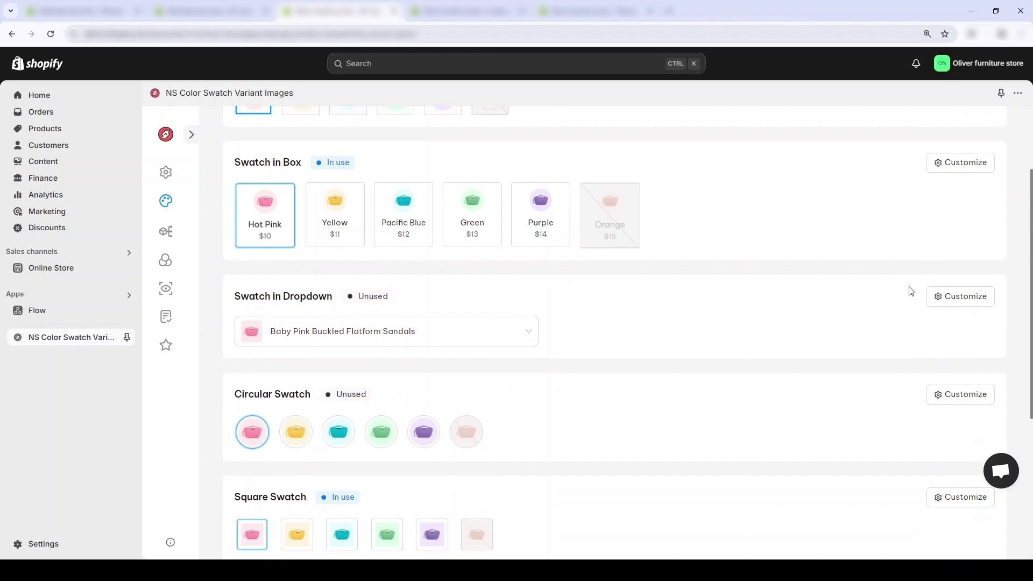
scroll(930, 357, "down", 1)
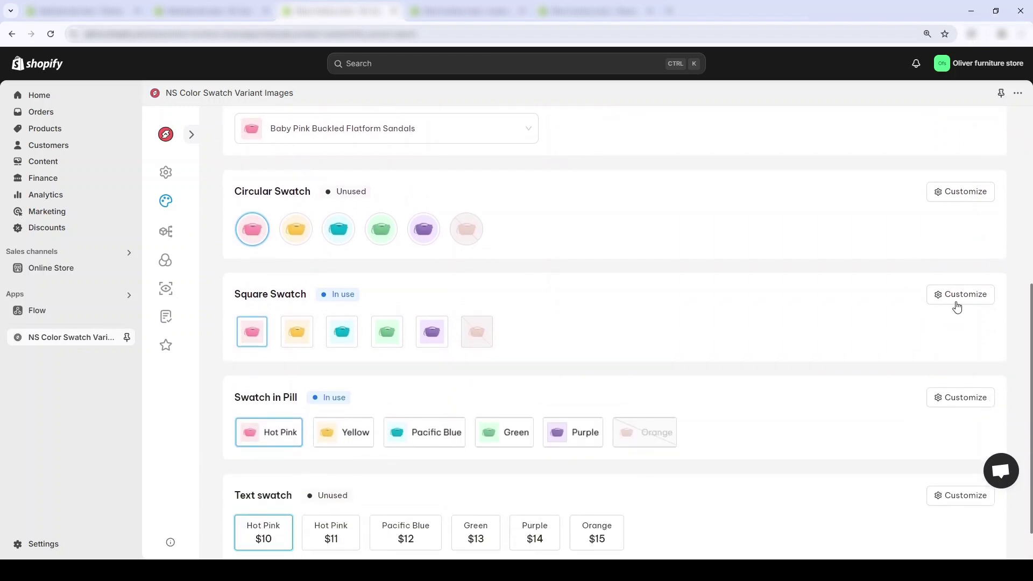
scroll(957, 306, "down", 1)
left_click(957, 347)
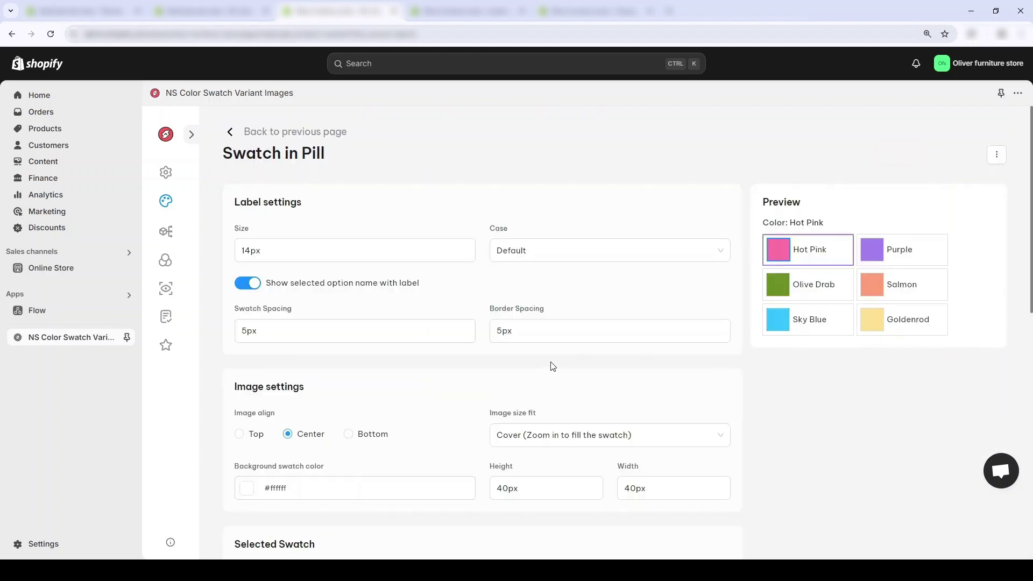
Step: Try other label sizes and uppercase, leaving labels at 14px with Default case
left_click(468, 249)
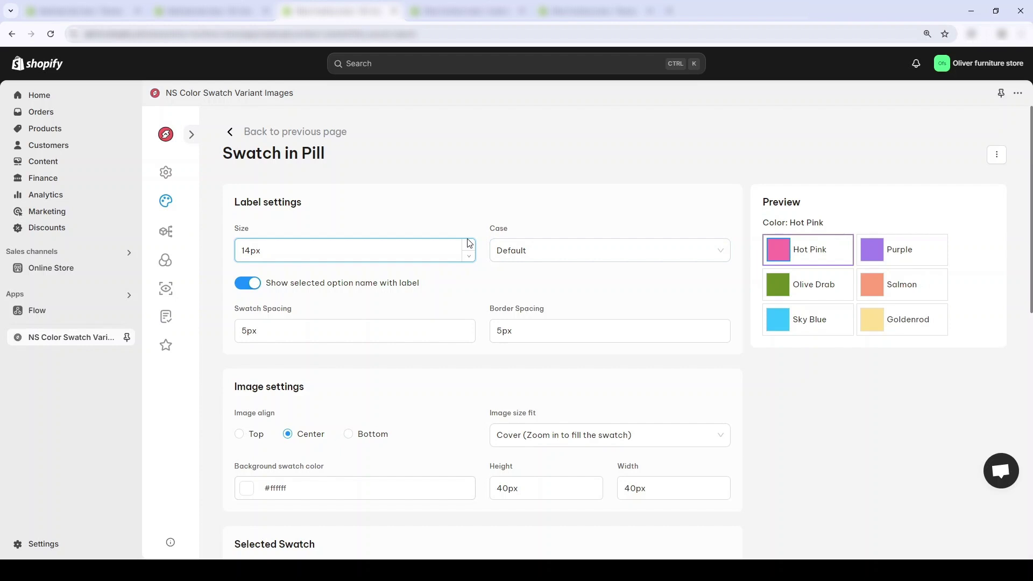
left_click(468, 242)
left_click(468, 243)
left_click(469, 245)
left_click(469, 244)
left_click(469, 257)
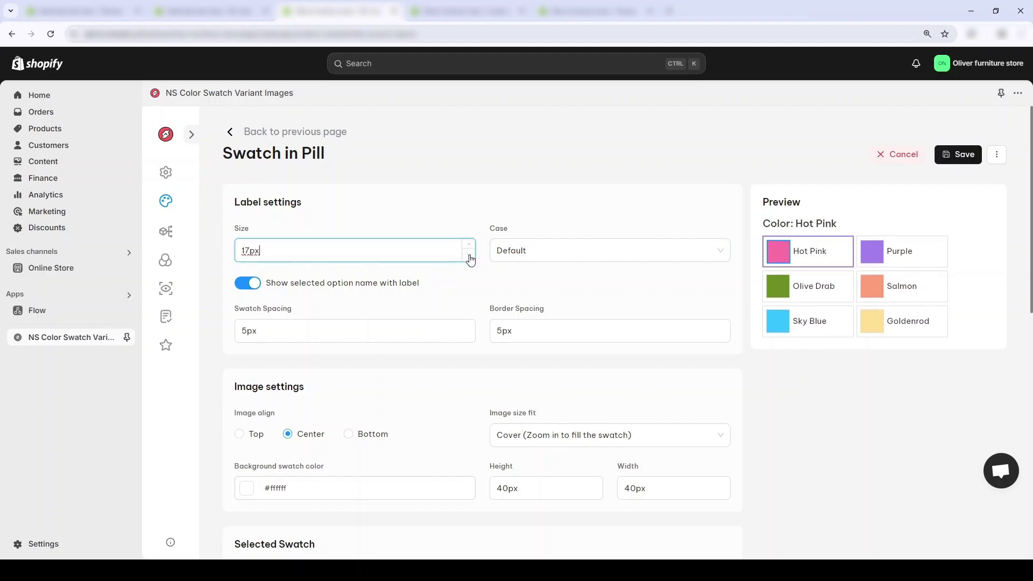
left_click(469, 257)
left_click(469, 257)
left_click(469, 258)
left_click(698, 256)
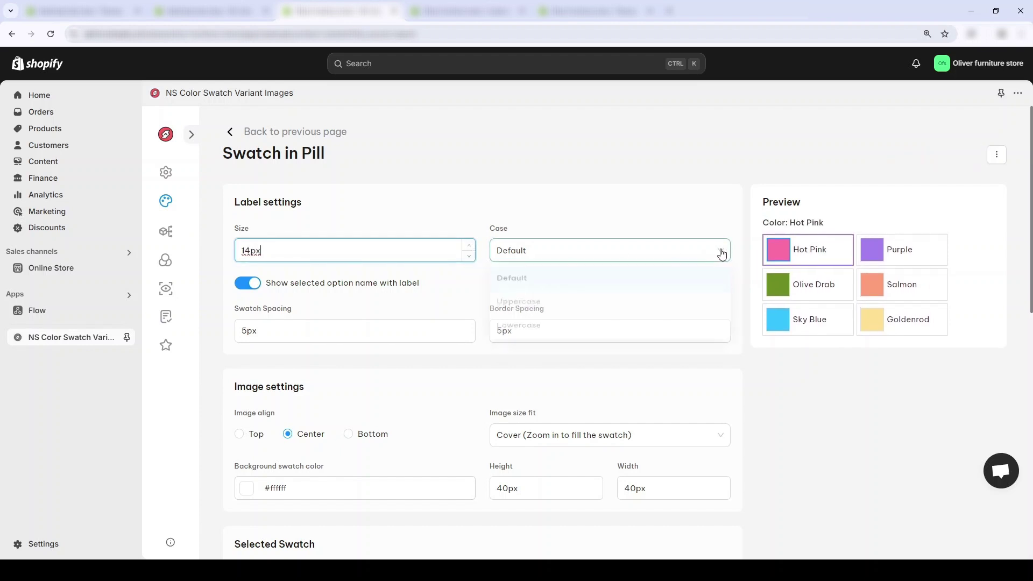
left_click(564, 306)
left_click(588, 257)
left_click(580, 278)
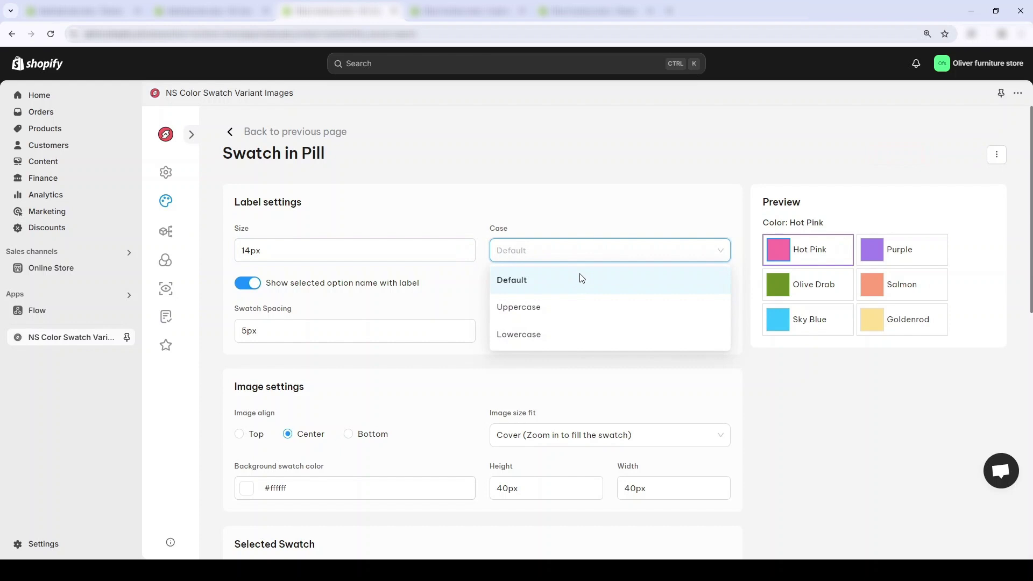
Step: Undo a trial red background, make the selected swatch's outer border green and recolour its inner border
scroll(552, 285, "down", 2)
scroll(500, 342, "down", 2)
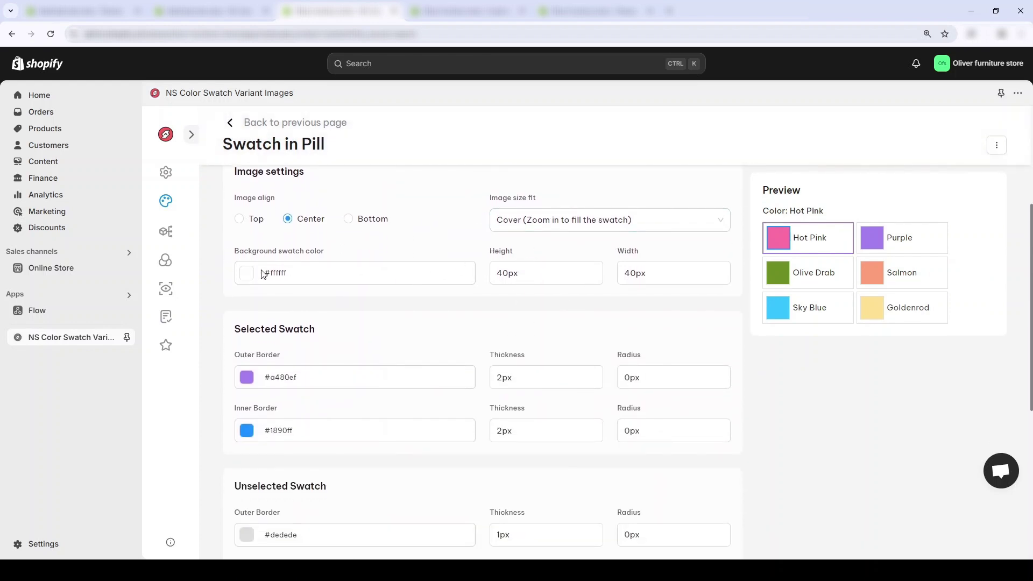
left_click_drag(267, 405, 339, 300)
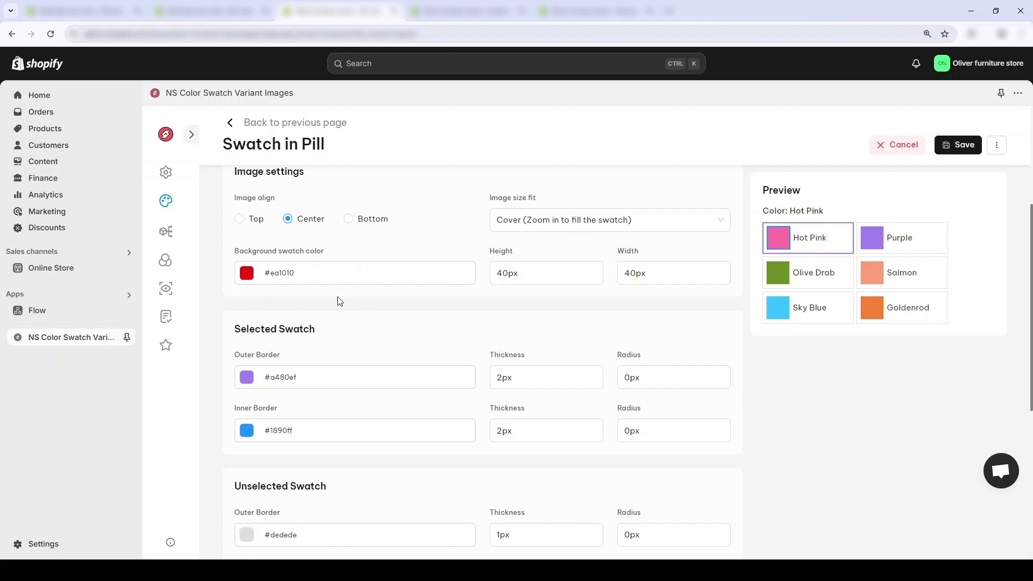
left_click(242, 276)
key("ctrl+z")
scroll(364, 327, "down", 1)
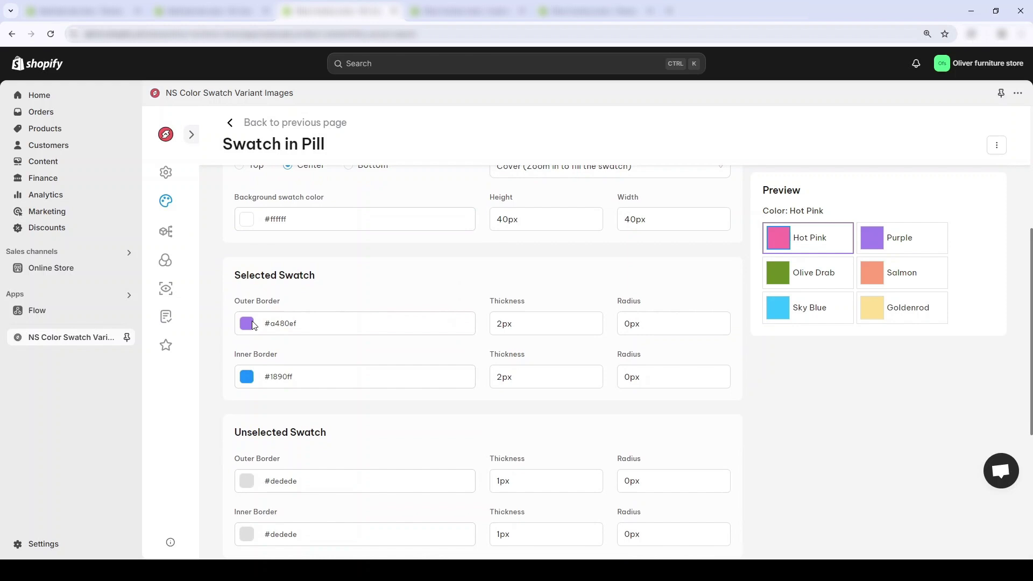
key("ctrl+z")
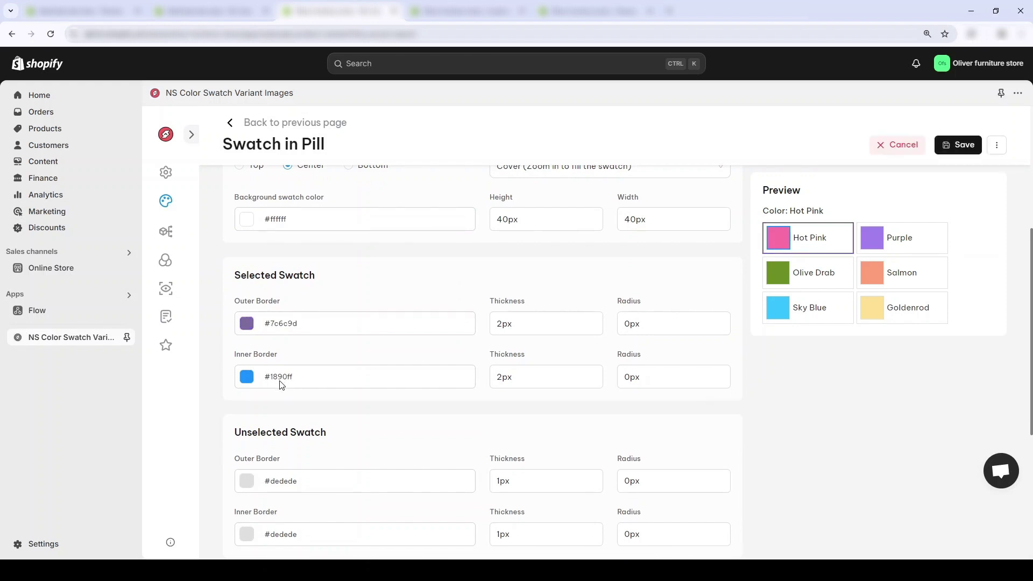
key("ctrl+z")
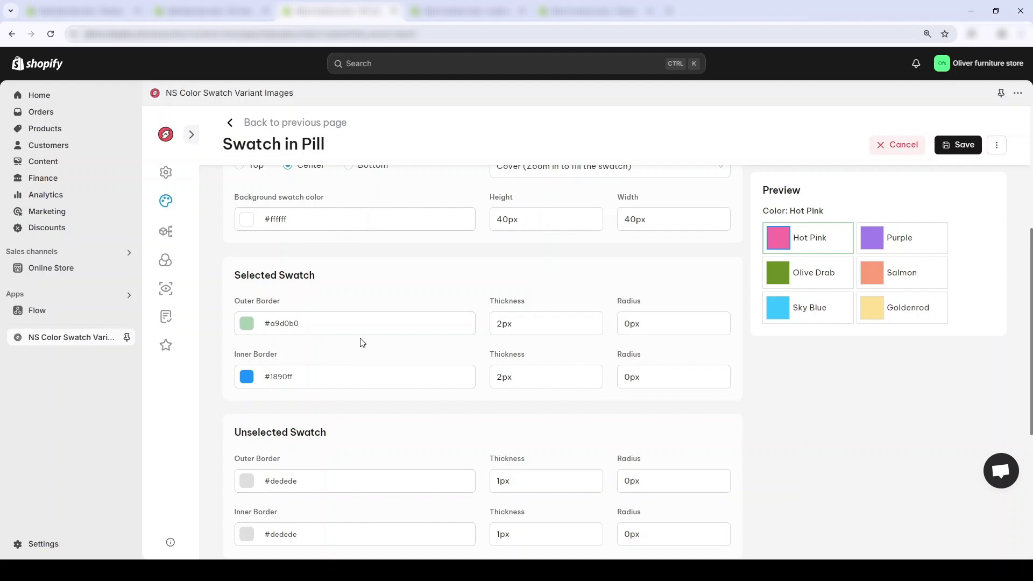
key("ctrl+z")
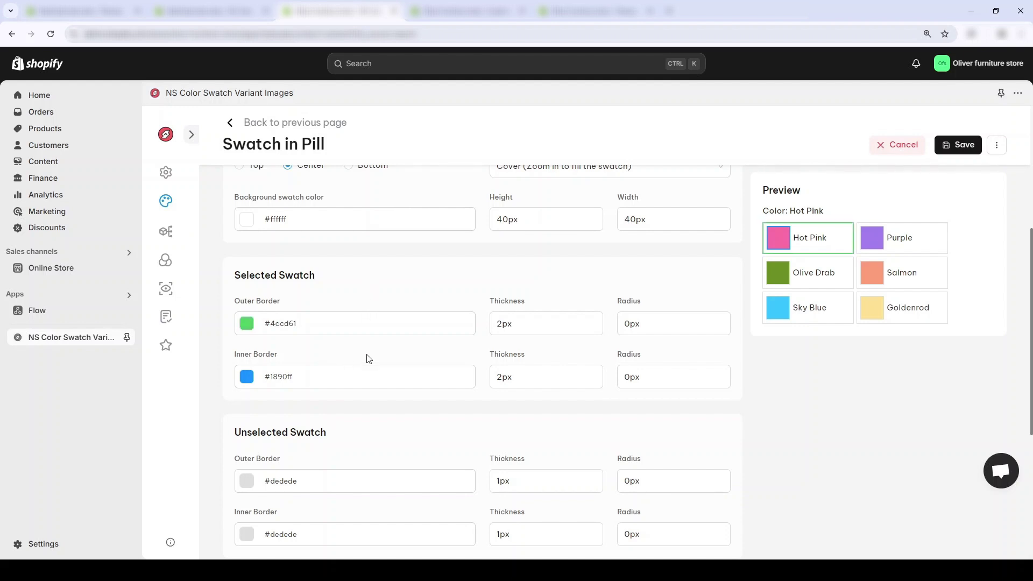
scroll(256, 389, "down", 1)
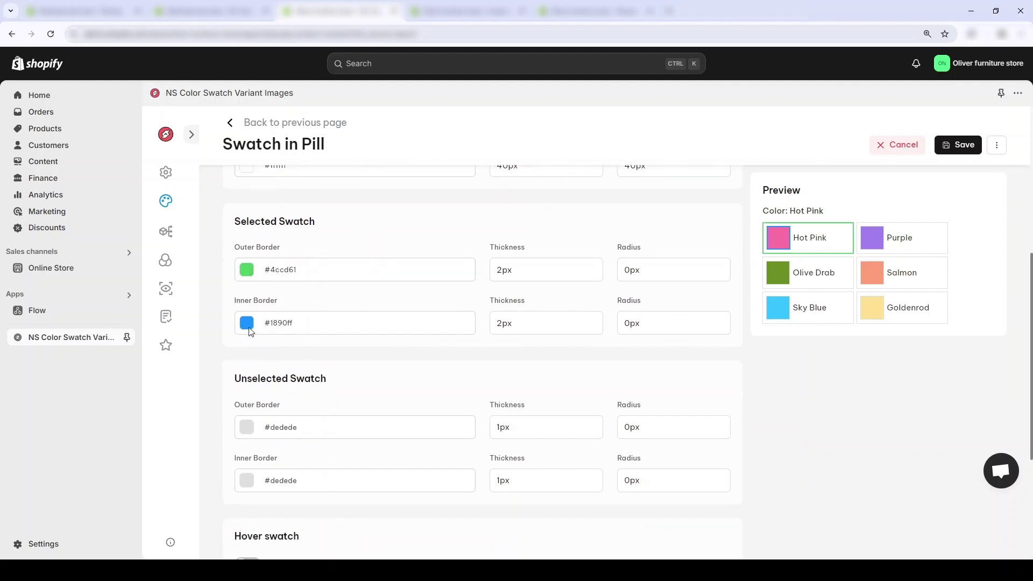
key("ctrl+z")
key("ctrl+z")
key("ctrl+z")
key("ctrl+z")
key("ctrl+z")
key("ctrl+z")
key("ctrl+z")
key("ctrl+z")
key("ctrl+z")
key("ctrl+z")
key("ctrl+z")
key("ctrl+z")
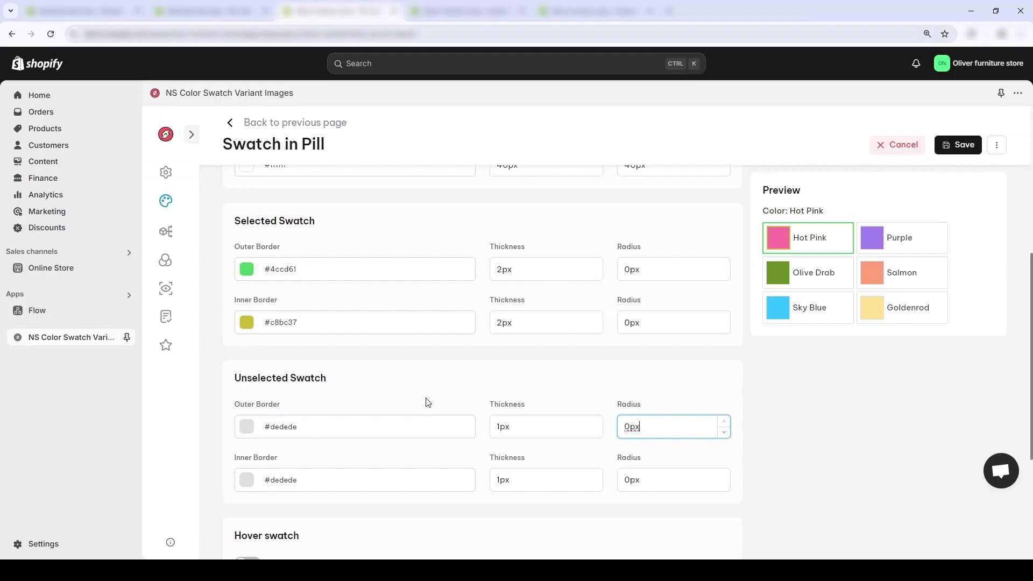
Step: Turn on hover description, shadow, variant-image tooltip and image zoom, and save the Swatch in Pill style
scroll(426, 401, "down", 2)
scroll(370, 350, "down", 1)
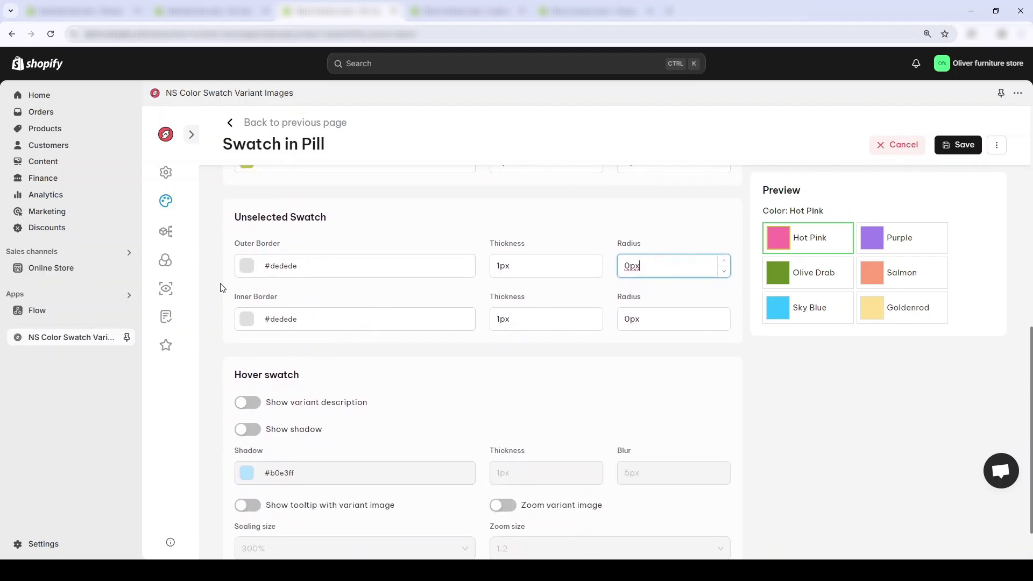
scroll(255, 361, "down", 1)
left_click(249, 347)
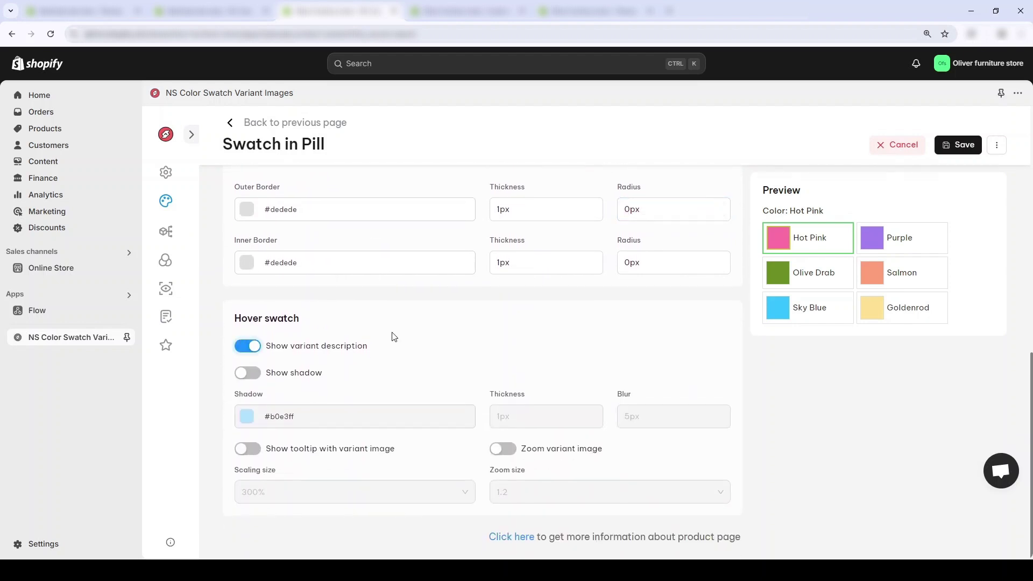
left_click(254, 375)
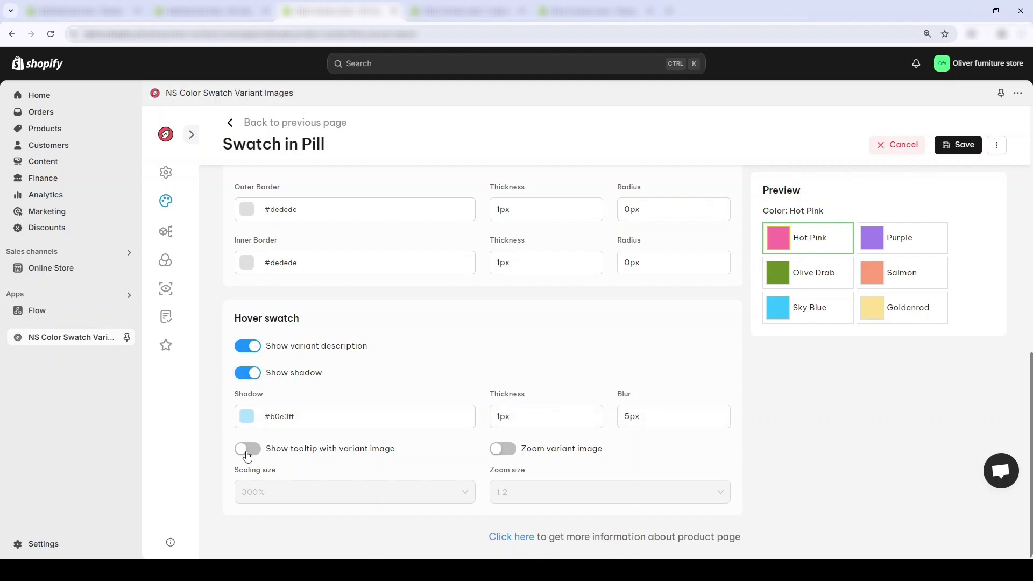
left_click(247, 452)
left_click(513, 454)
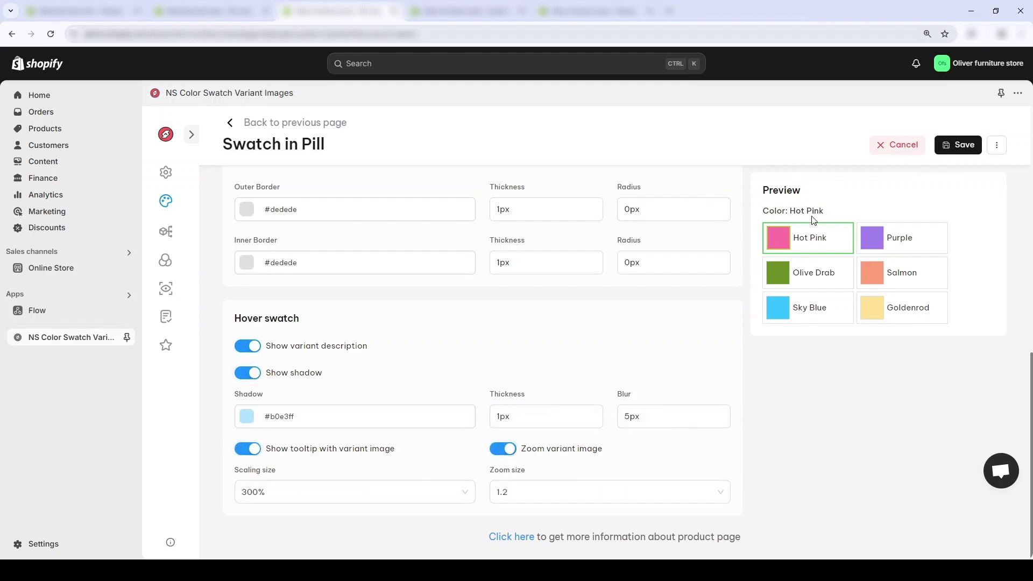
mouse_move(786, 252)
left_click(958, 146)
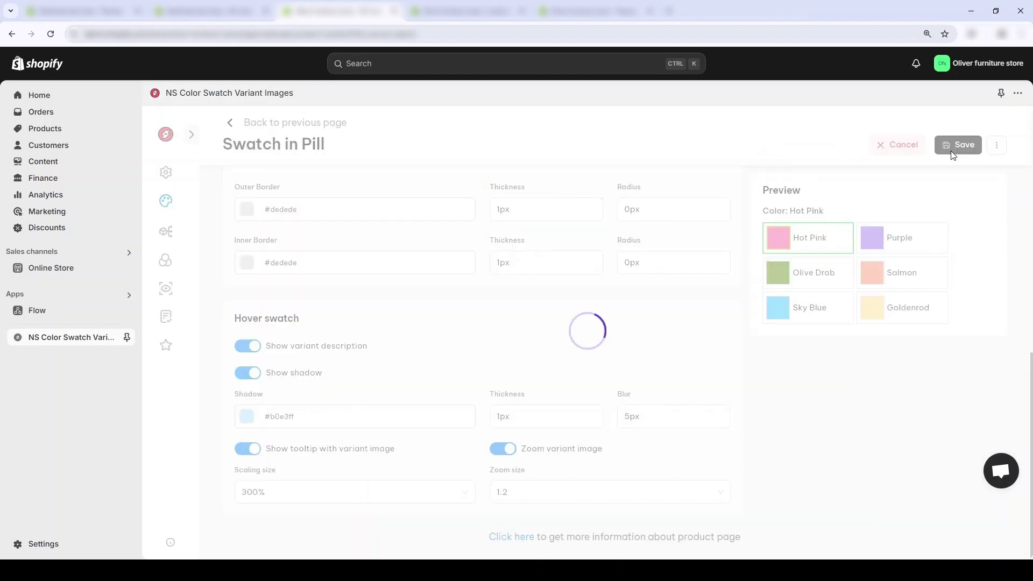
key("ctrl+Tab")
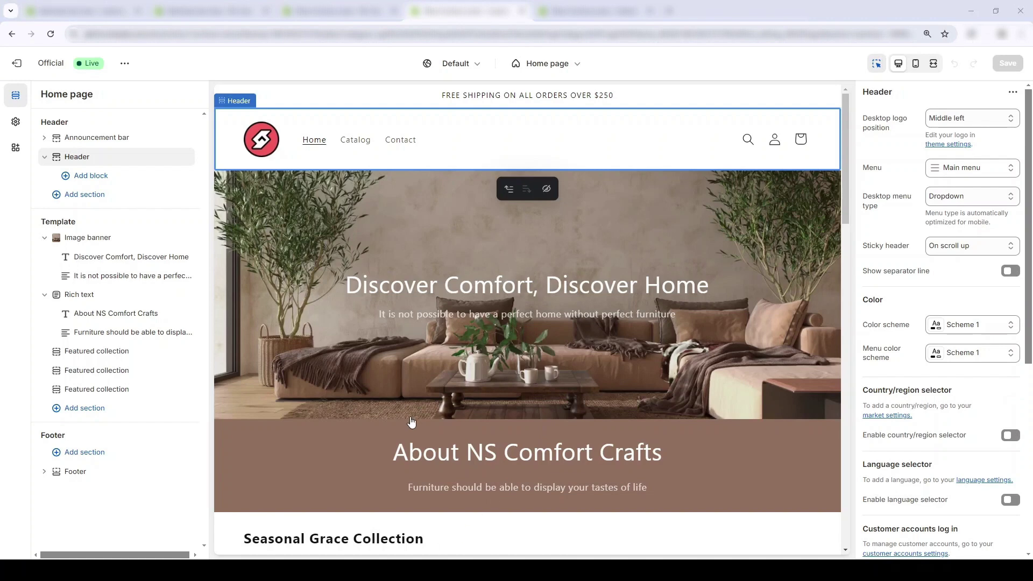
Step: Open the Seasonal Grace featured collection section and scroll through its products in the home page preview
left_click(620, 536)
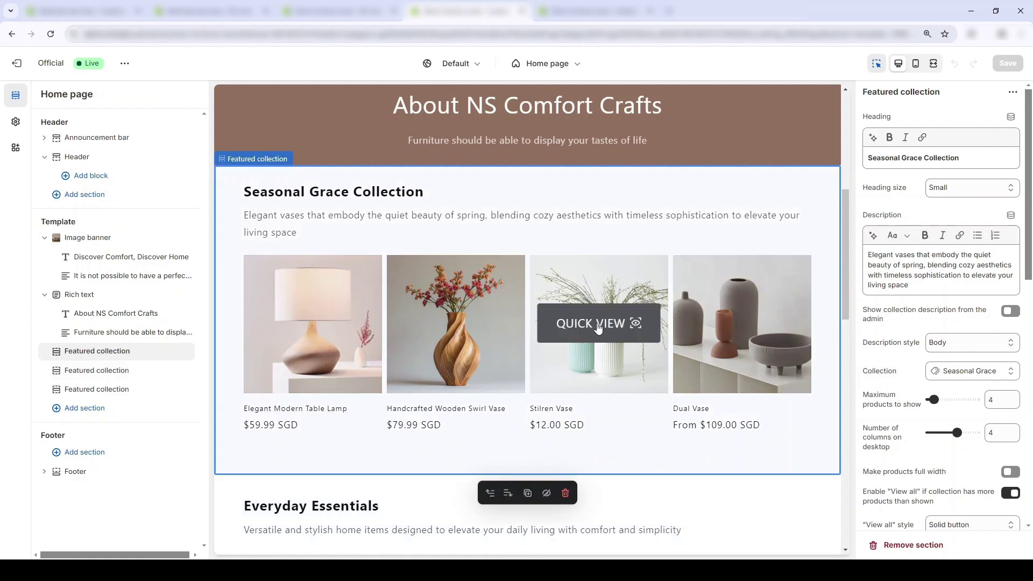
scroll(646, 328, "down", 4)
scroll(730, 340, "down", 2)
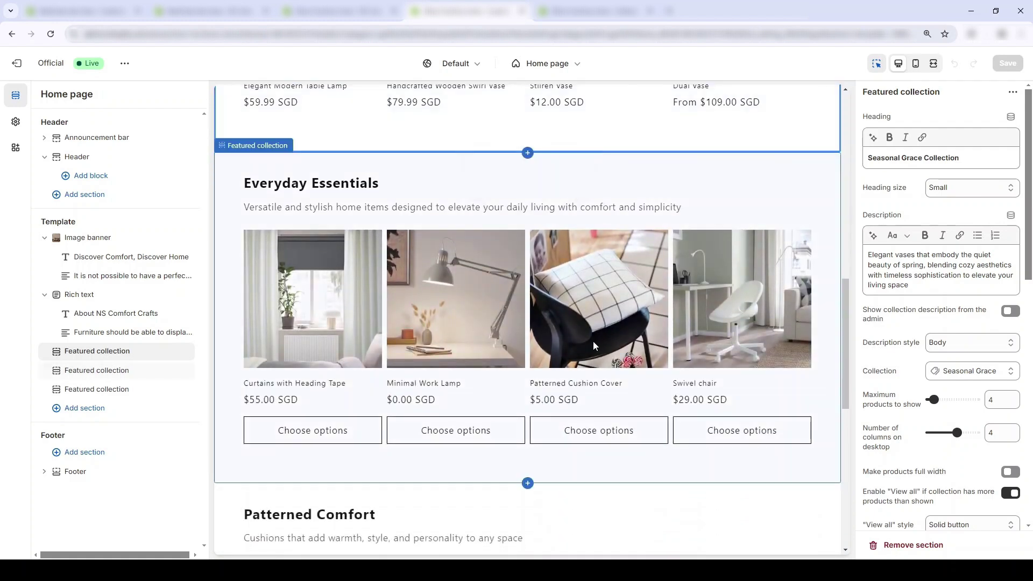
scroll(430, 366, "down", 4)
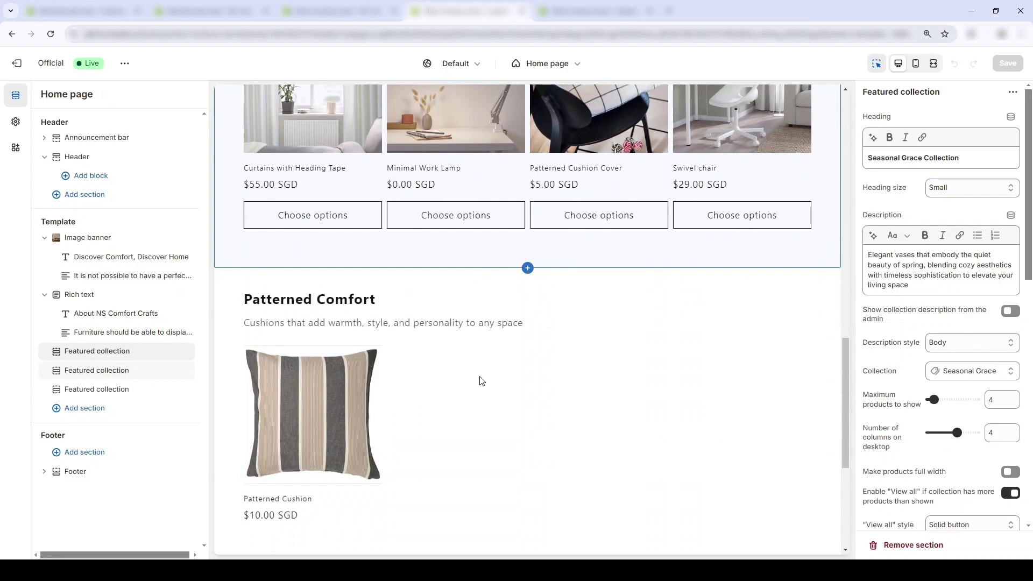
scroll(482, 381, "down", 1)
scroll(482, 381, "up", 3)
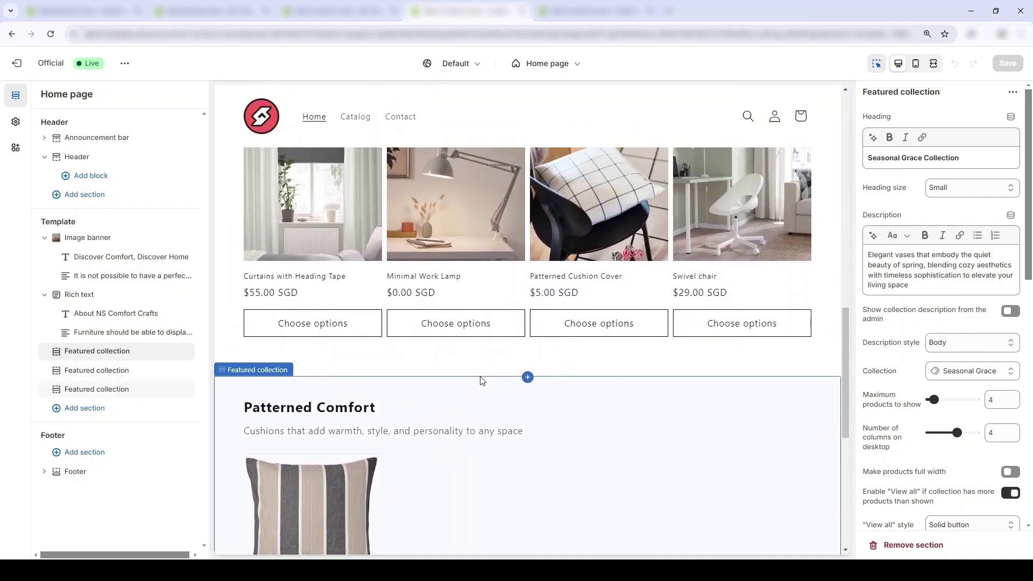
scroll(485, 382, "up", 1)
scroll(660, 472, "up", 6)
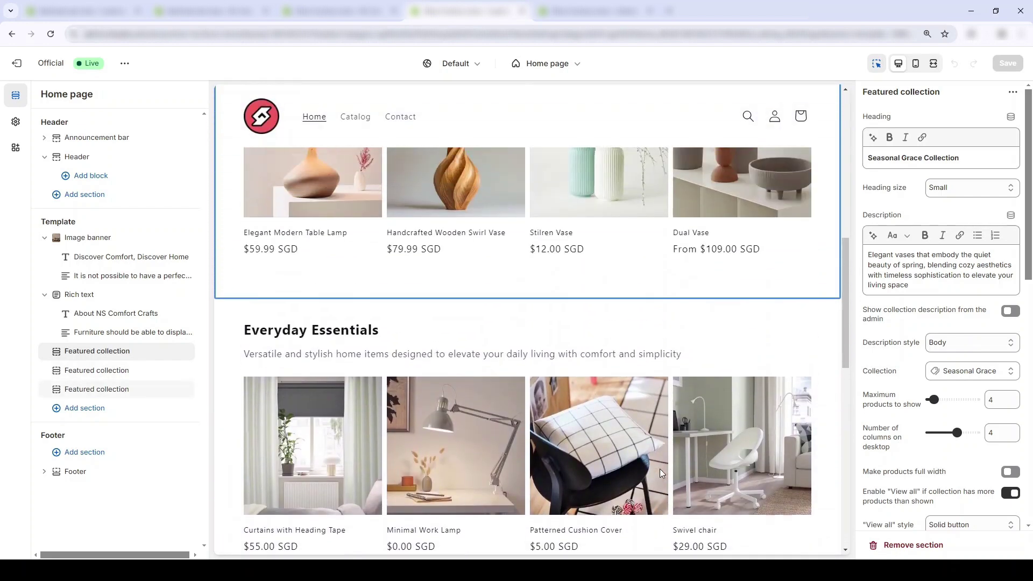
mouse_move(699, 411)
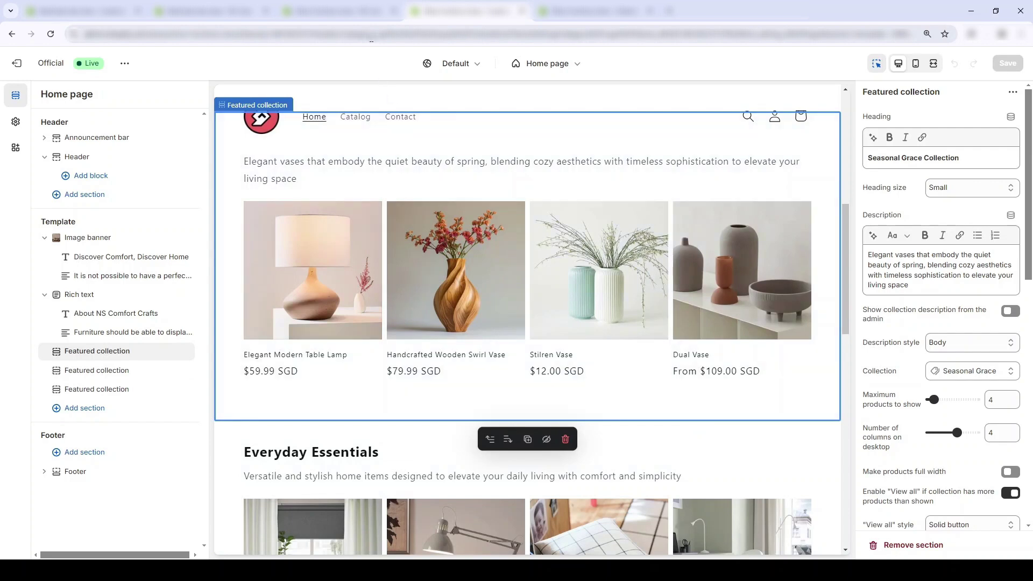
Step: Turn on collection-page swatches for Style, Vase shape and Lamp color, using circular swatches for Lamp color
left_click(359, 3)
scroll(532, 277, "up", 15)
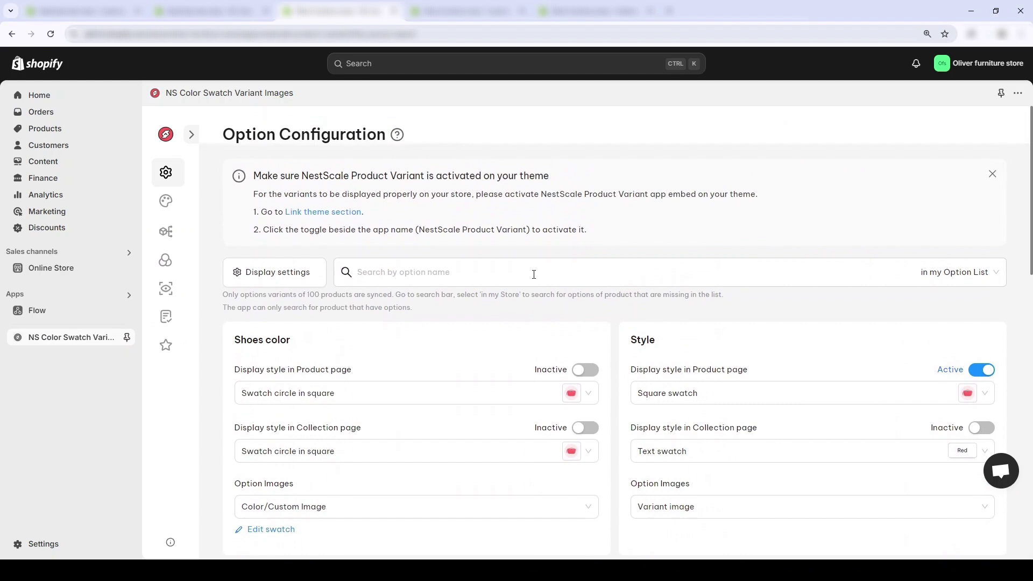
scroll(558, 319, "down", 1)
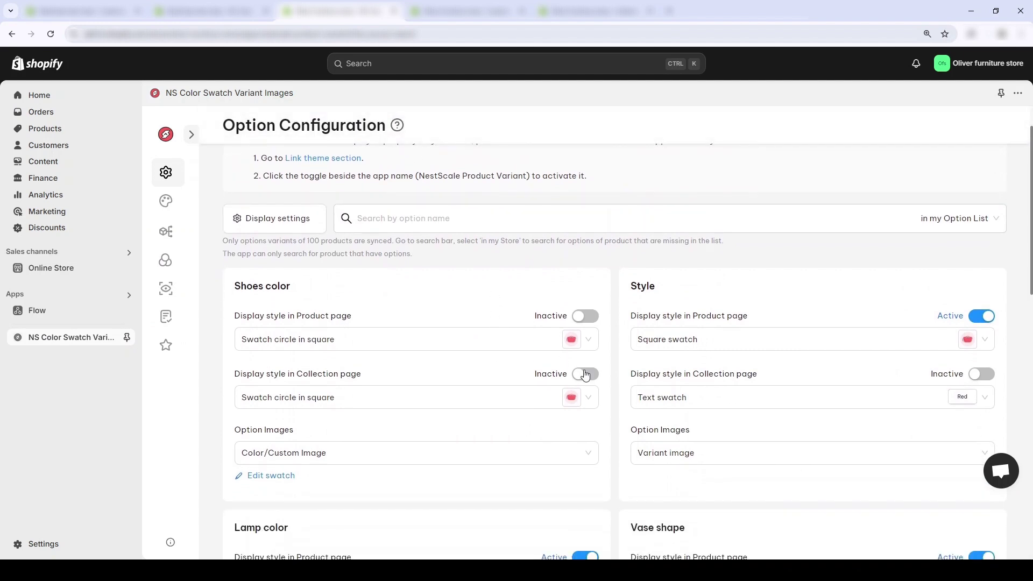
left_click(975, 373)
scroll(740, 415, "down", 3)
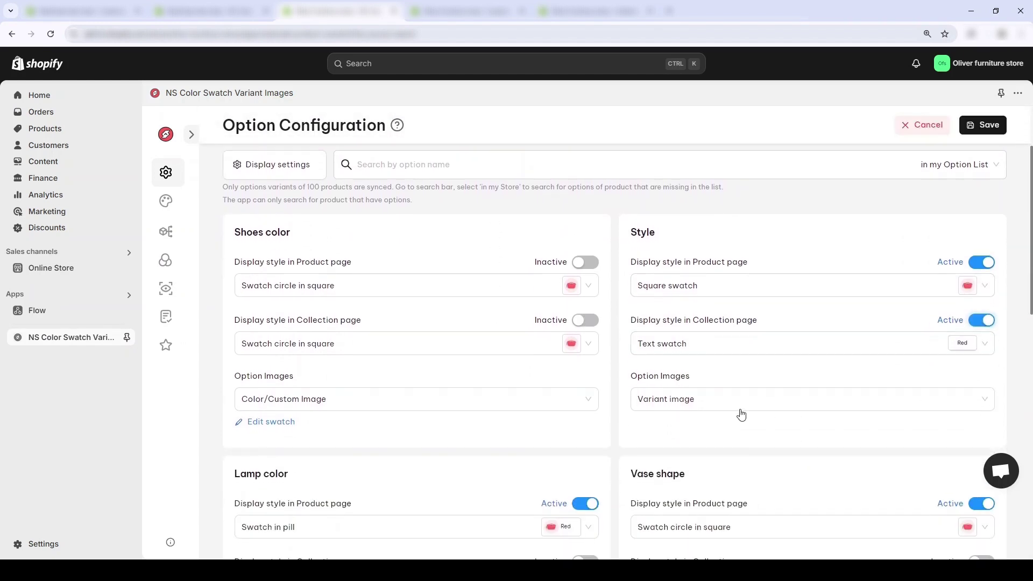
left_click(981, 399)
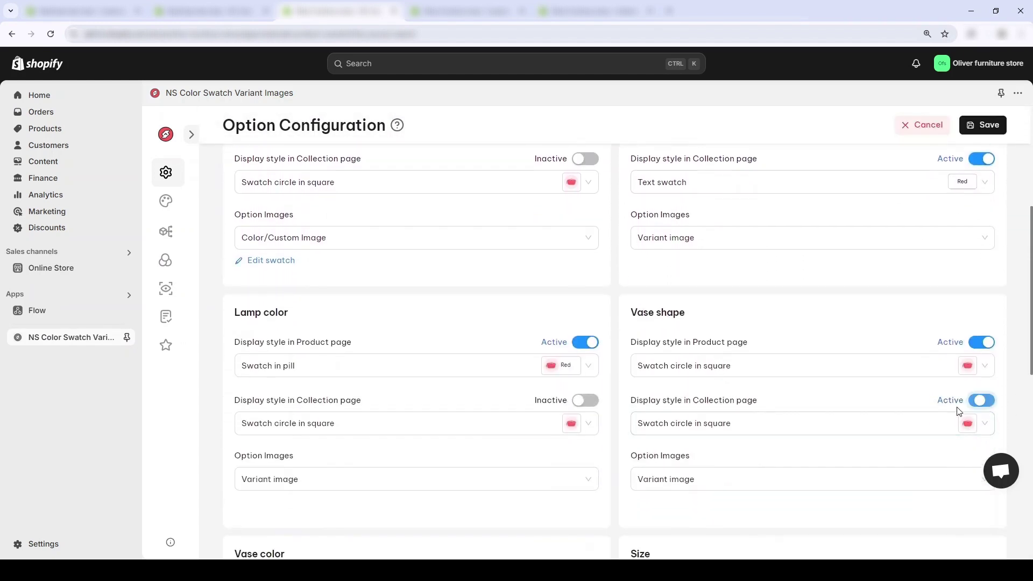
left_click(587, 400)
left_click(522, 426)
scroll(406, 448, "down", 1)
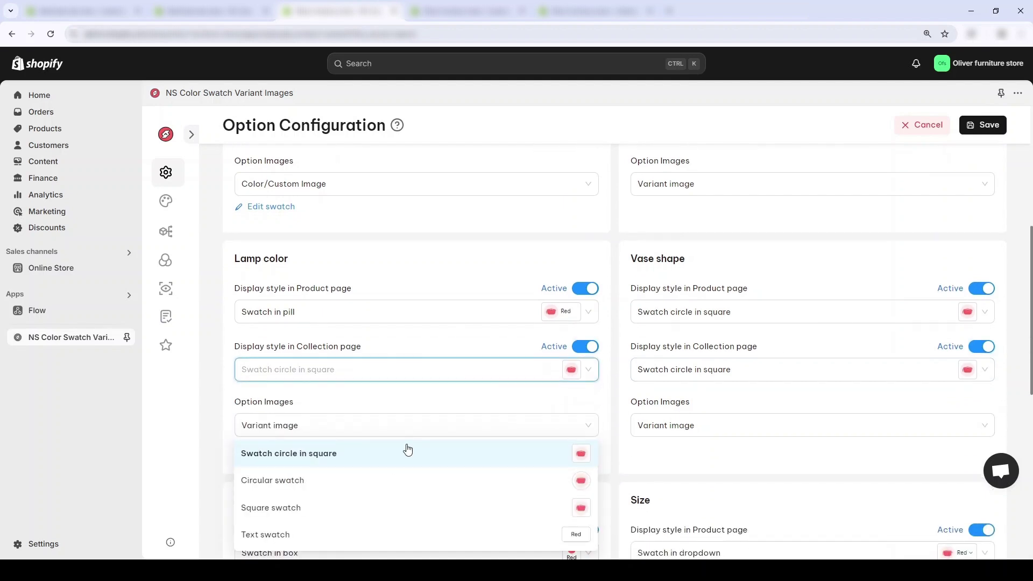
left_click(350, 480)
scroll(792, 394, "down", 5)
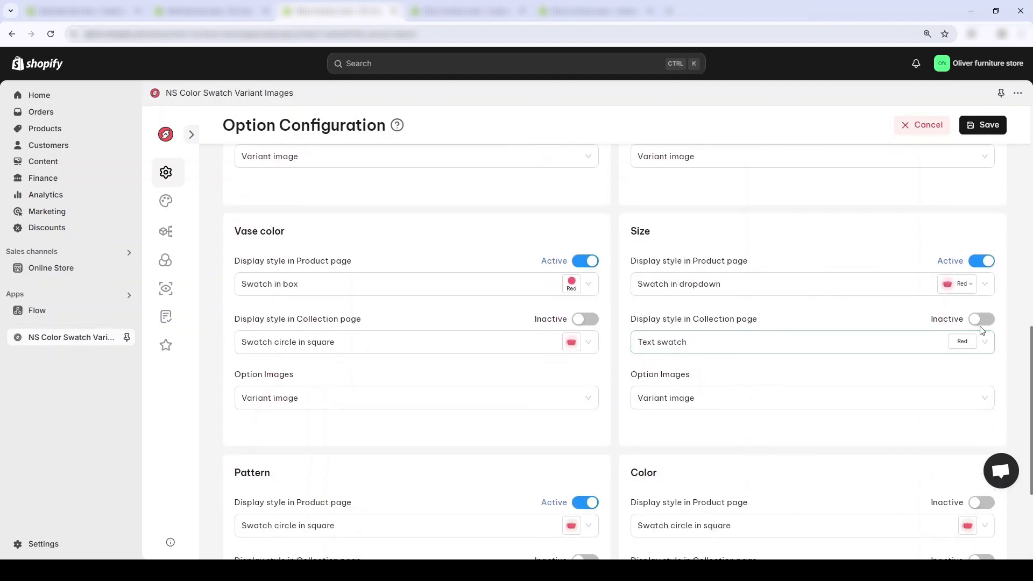
Step: Enable collection-page swatches for Size, Vase color, Pattern and Color as squares, plus Color on product pages
left_click(890, 326)
left_click(586, 320)
scroll(587, 323, "down", 3)
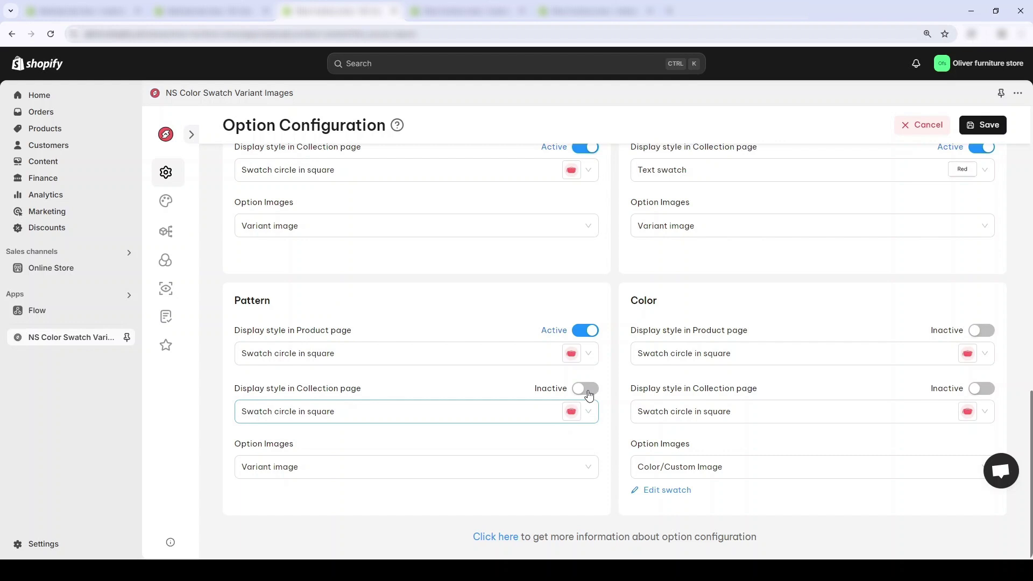
left_click(585, 395)
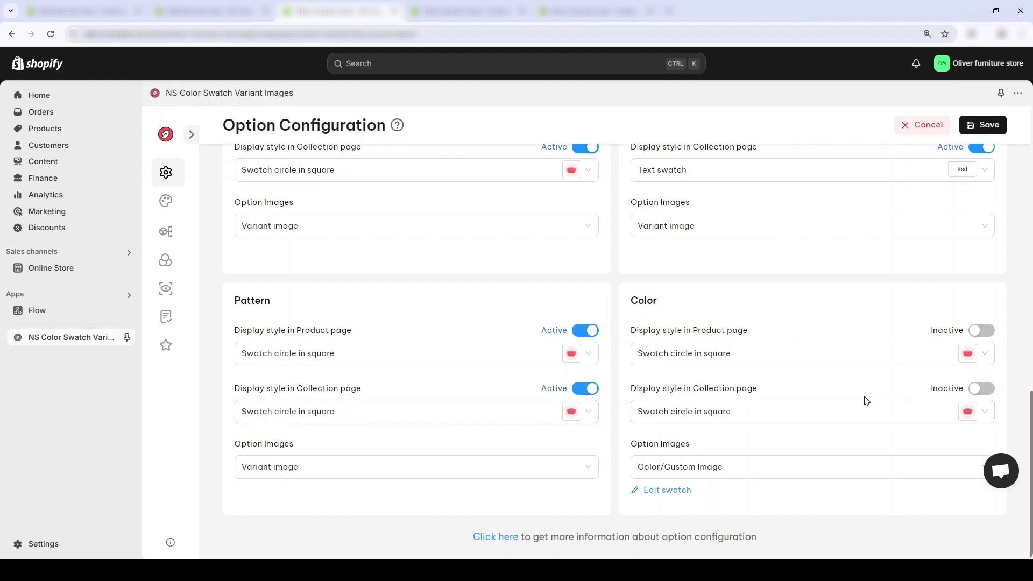
left_click(982, 383)
left_click(981, 330)
left_click(759, 413)
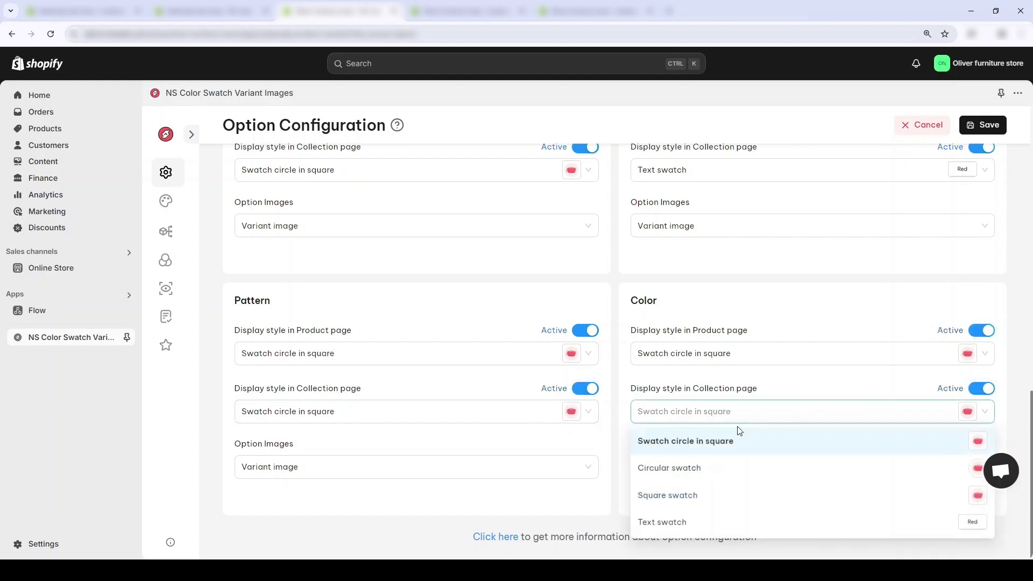
left_click(688, 494)
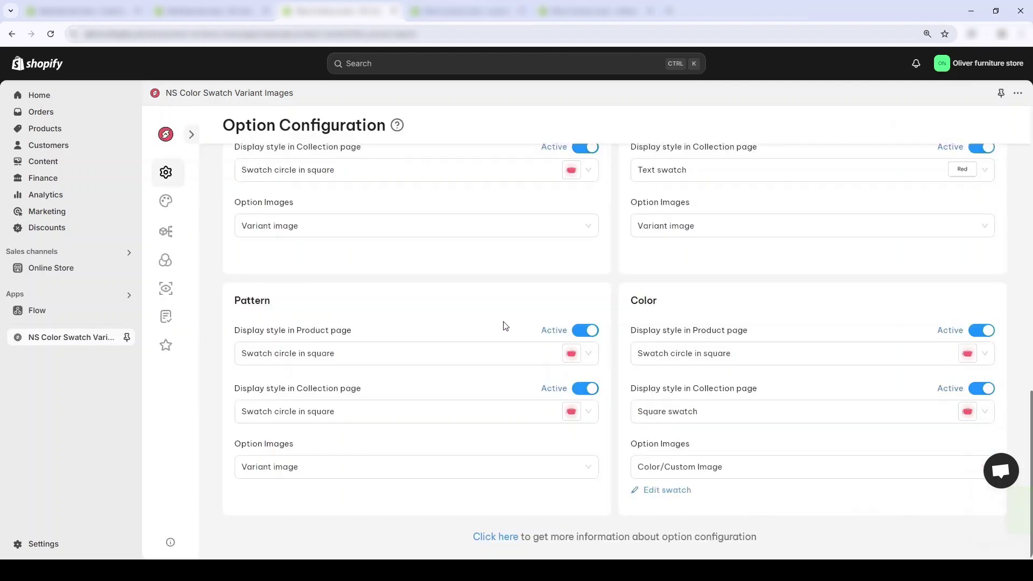
left_click(473, 11)
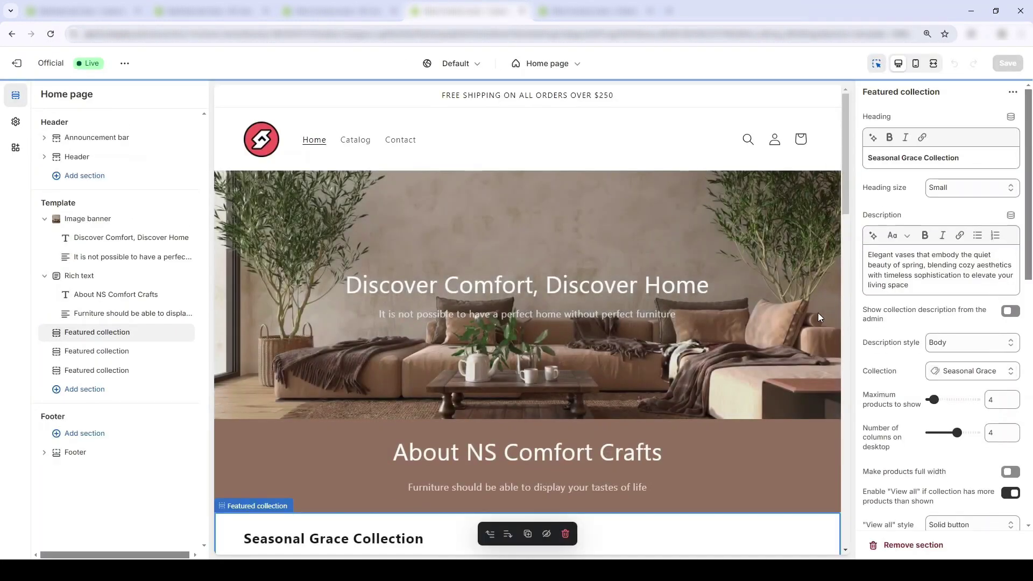
Step: Test swatches: table lamp to black, swirl vase cylindrical then turnip, Stilren Vase white, Dual Vase Small then Medium
scroll(799, 318, "down", 2)
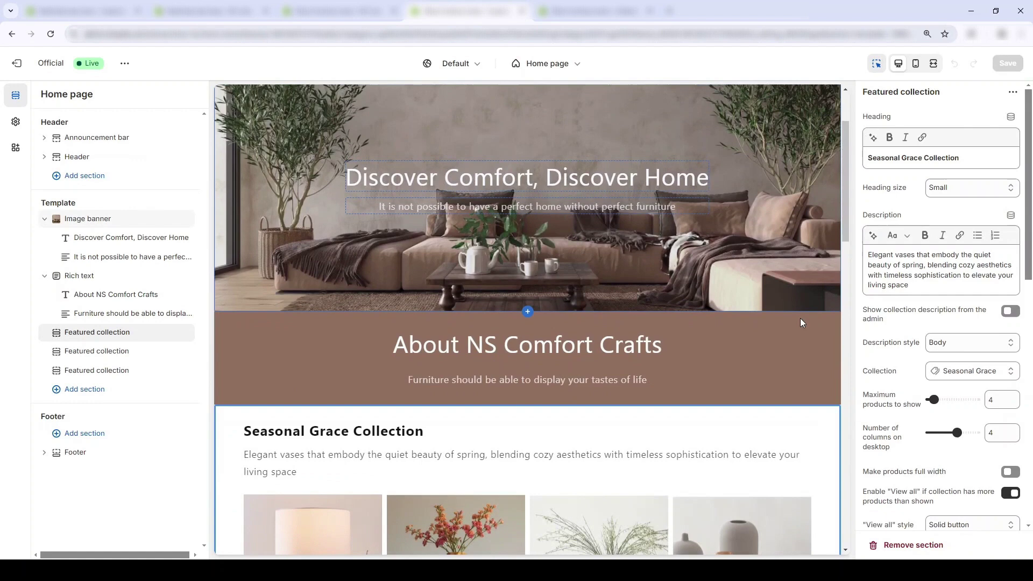
scroll(800, 318, "down", 5)
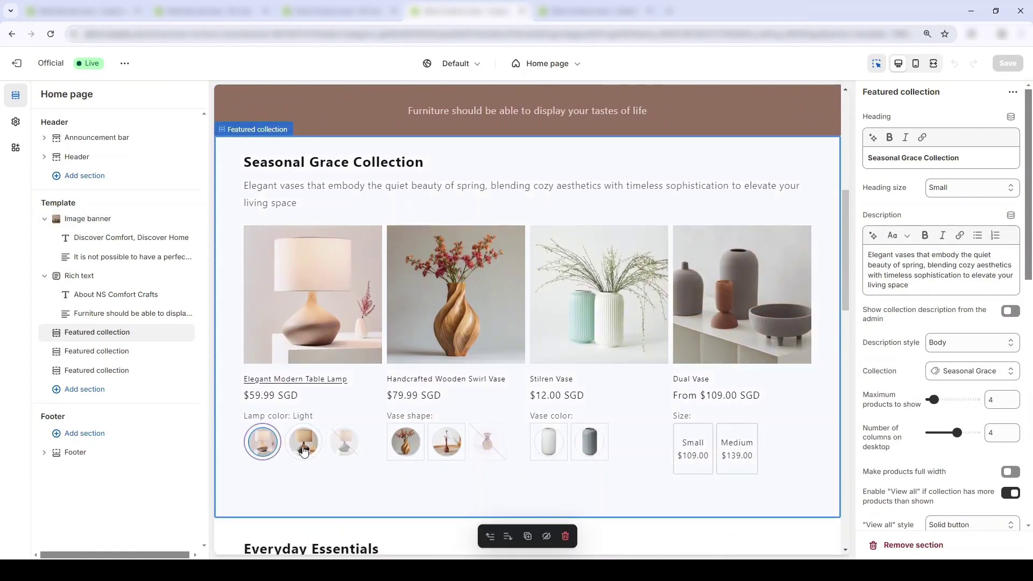
left_click(303, 442)
left_click(421, 443)
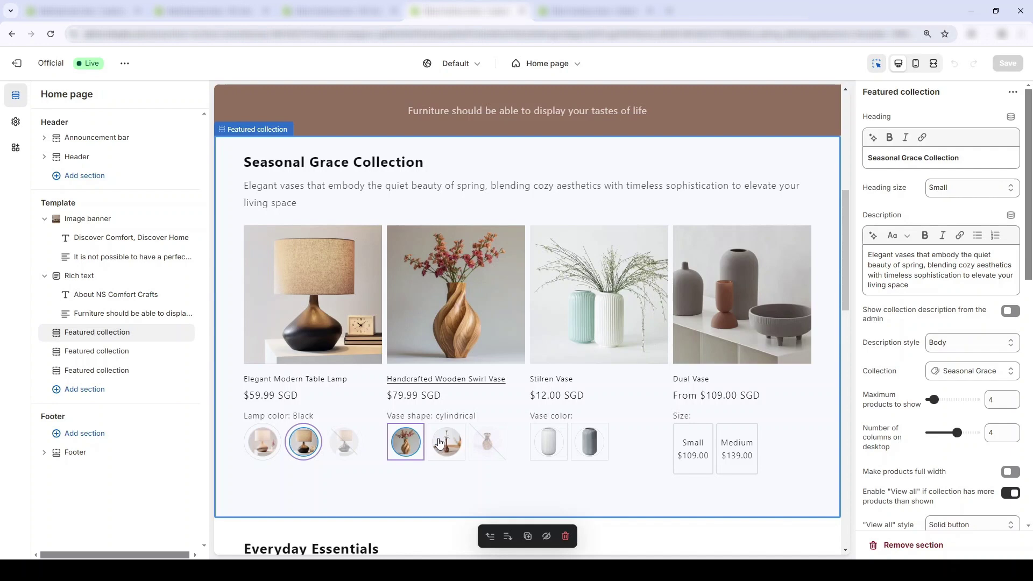
left_click(487, 441)
left_click(548, 442)
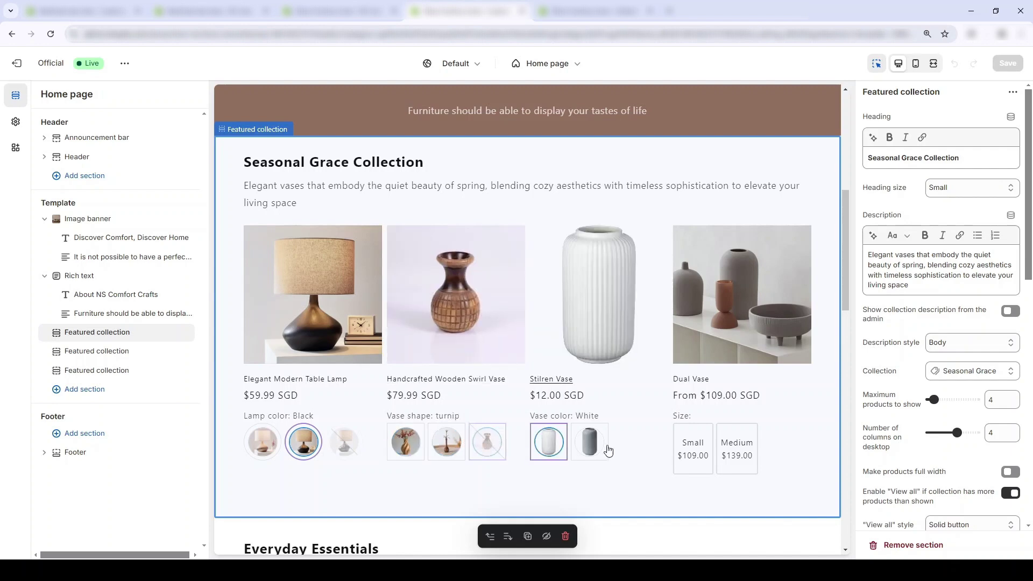
left_click(693, 449)
left_click(733, 452)
Step: Switch the Minimal Work Lamp to silver, the curtains to beige and the Swivel chair to black
scroll(734, 452, "down", 8)
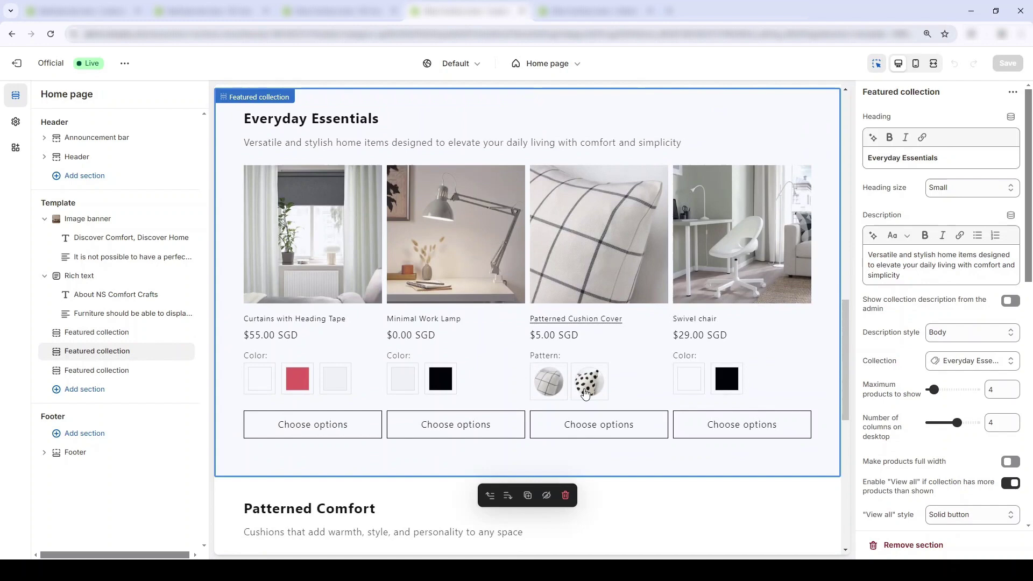
left_click(402, 385)
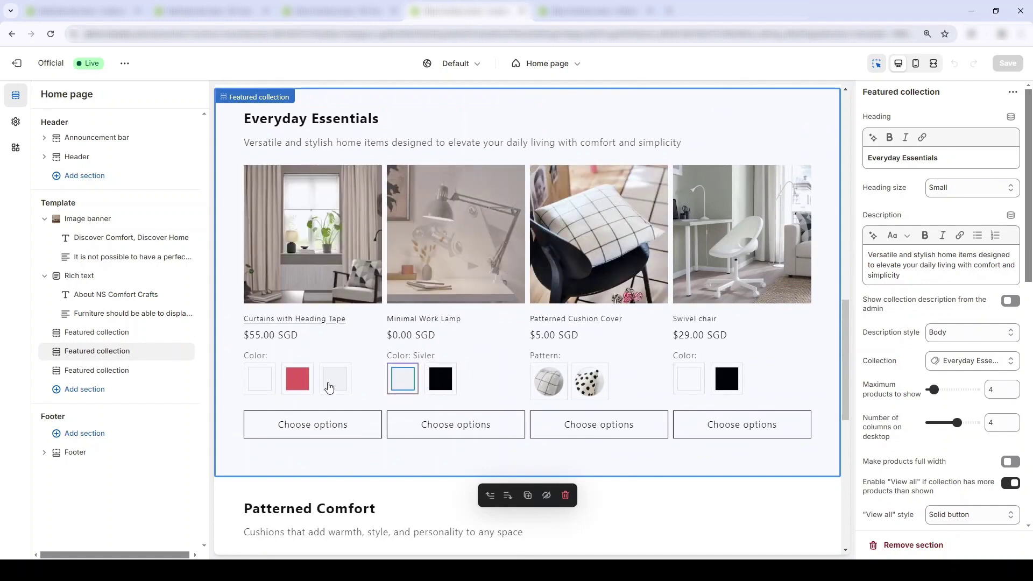
left_click(335, 380)
left_click(715, 380)
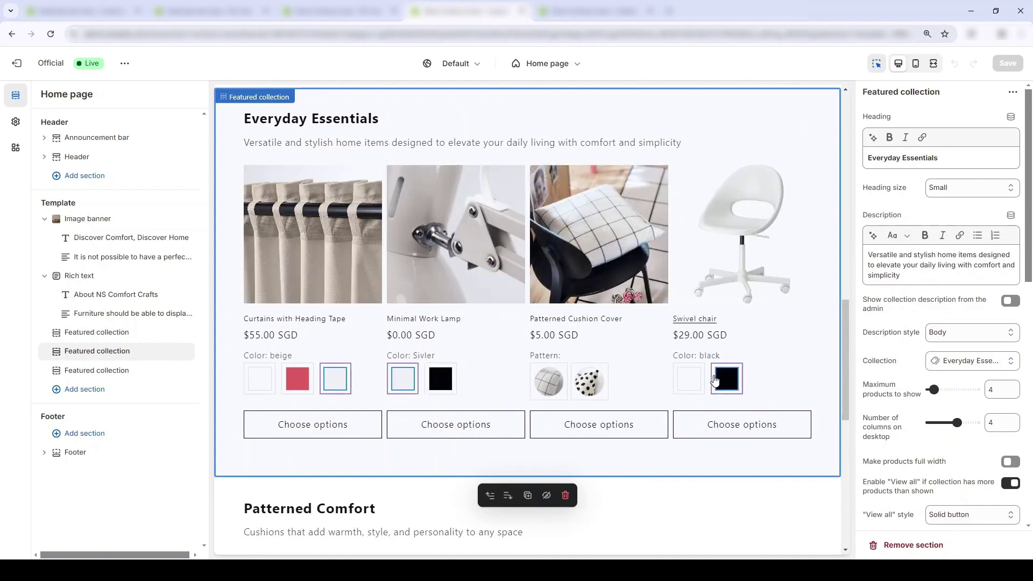
scroll(714, 380, "down", 7)
scroll(333, 352, "up", 7)
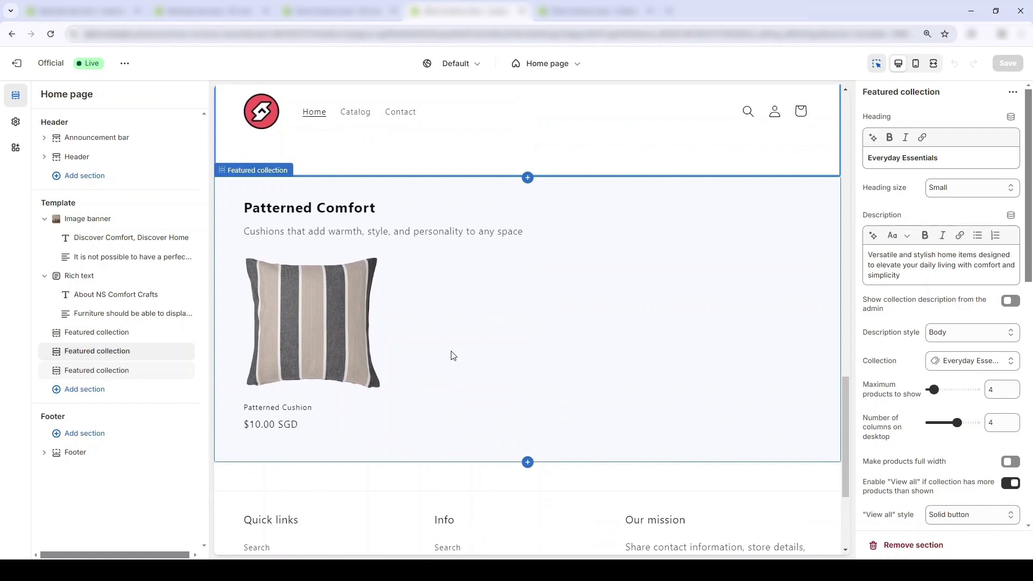
scroll(536, 431, "up", 1)
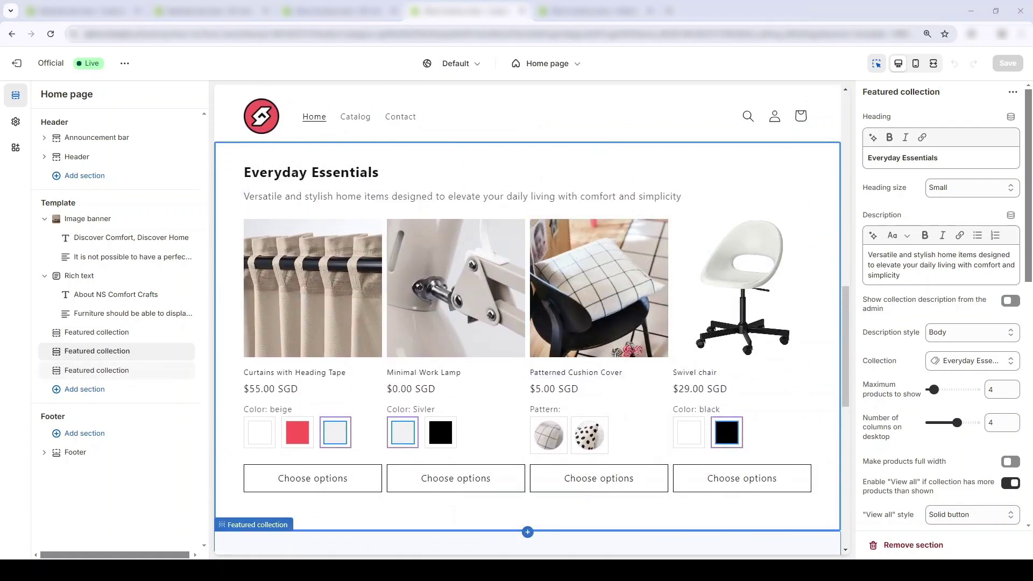
Step: In the swatch app, set the Color option's Option Images source to Variant image
key("ctrl+shift+Tab")
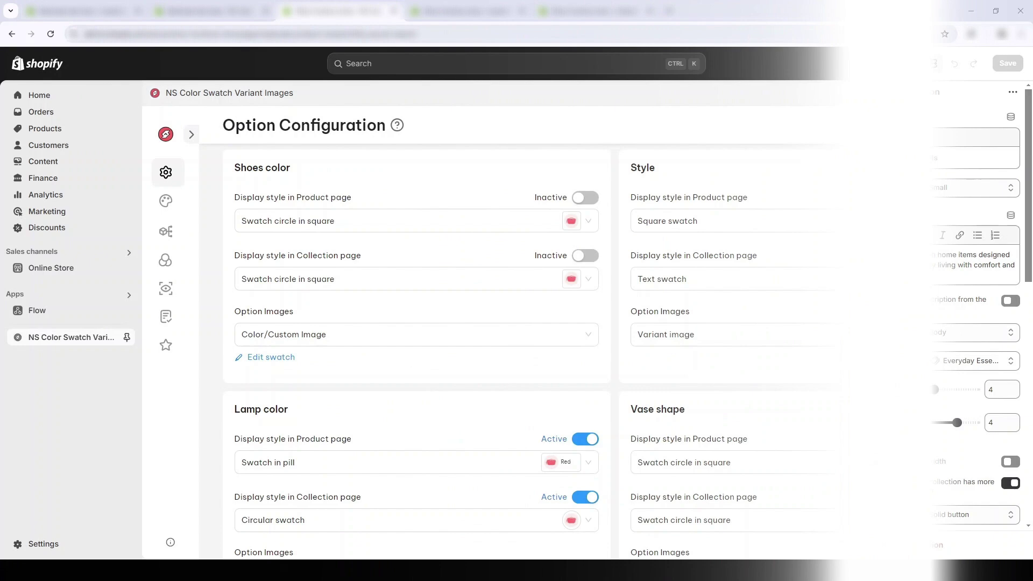
scroll(860, 422, "down", 5)
scroll(855, 436, "up", 7)
scroll(656, 456, "down", 3)
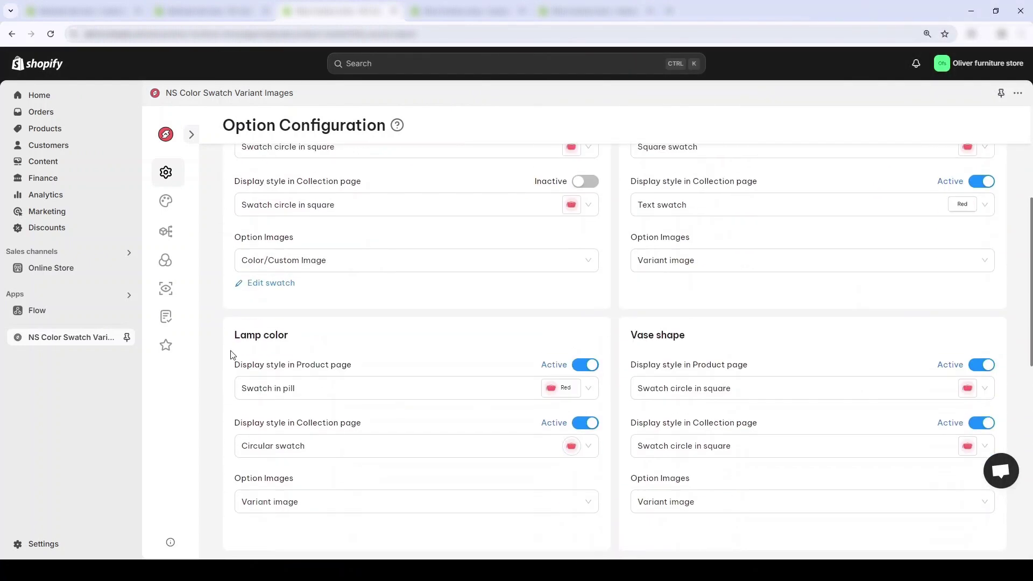
left_click(334, 325)
scroll(333, 331, "down", 4)
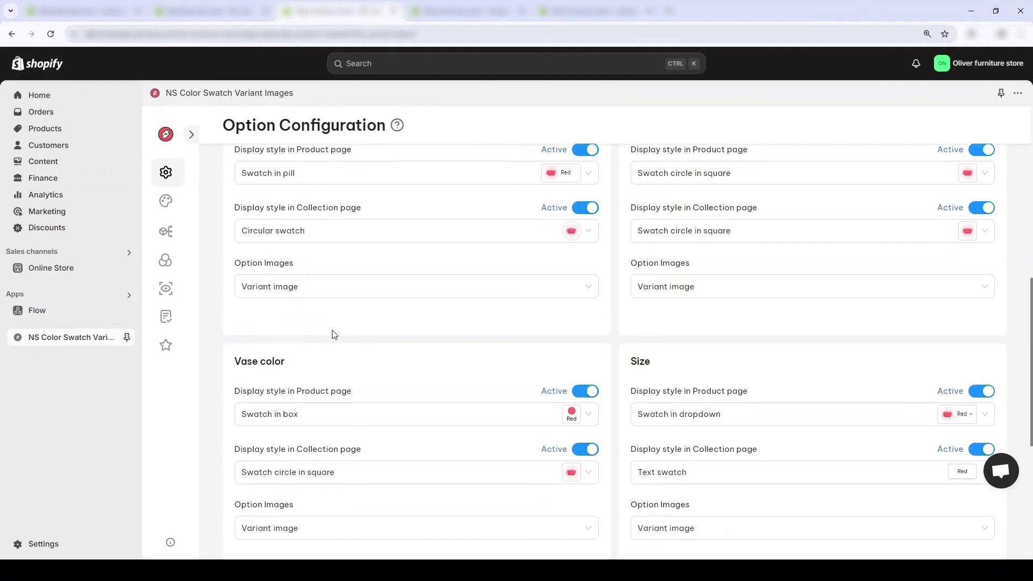
left_click(386, 343)
scroll(414, 385, "down", 6)
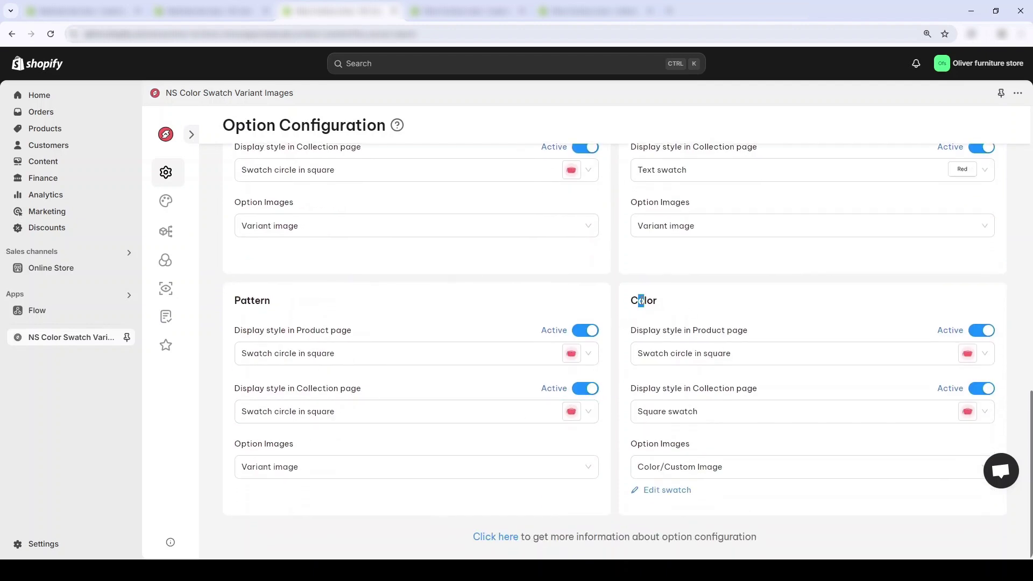
left_click(679, 468)
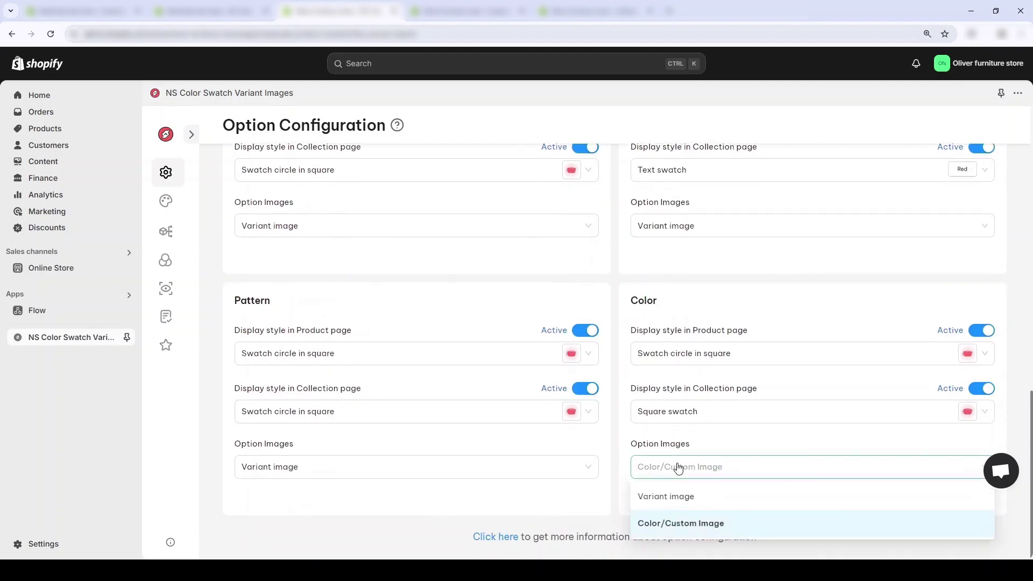
left_click(659, 497)
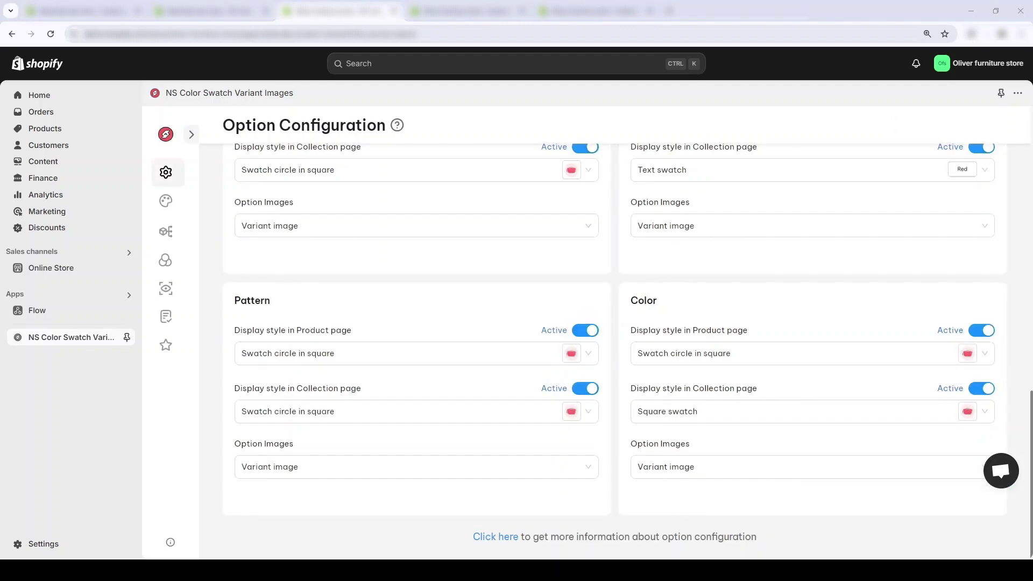
key("ctrl+Tab")
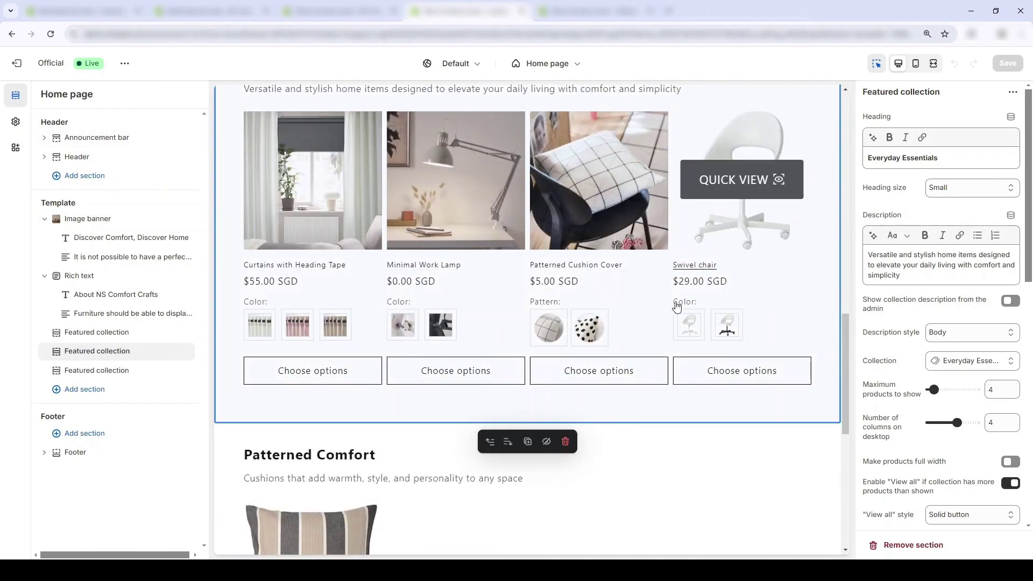
Step: Cycle the Patterned Comfort group swatches to the striped cushion and open the grouped cushion in a new tab
left_click(688, 325)
left_click(402, 325)
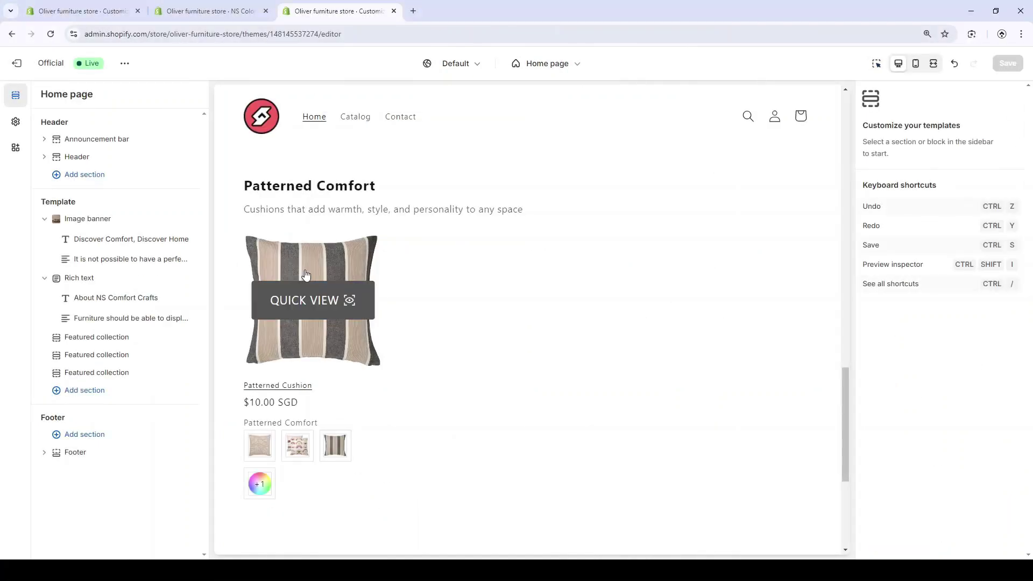
left_click(260, 446)
left_click(297, 445)
left_click(335, 446)
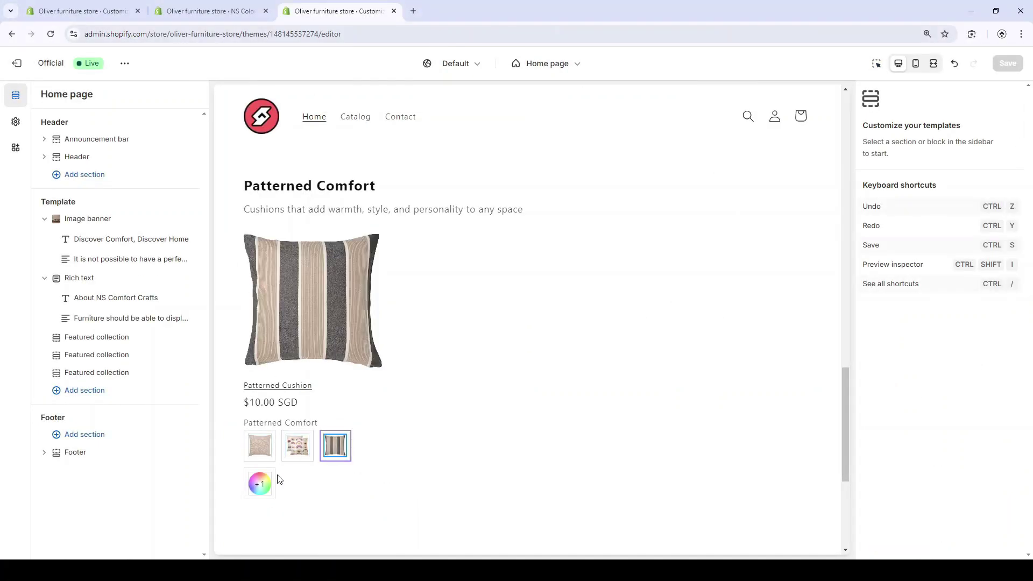
left_click(265, 486)
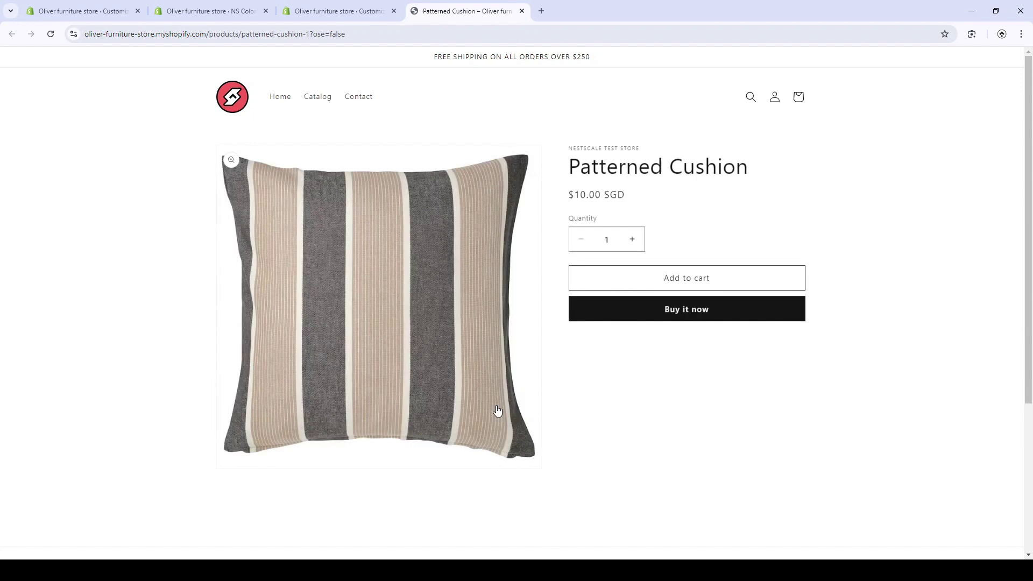
Step: Scroll the Patterned Cushion product page to view its Patterned Comfort group swatches
scroll(560, 370, "down", 2)
scroll(306, 498, "up", 2)
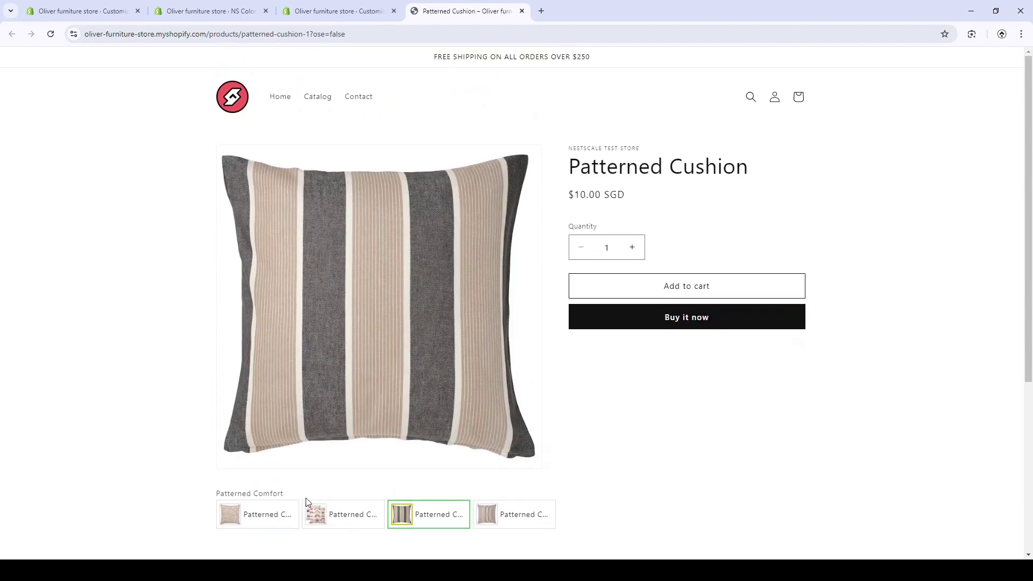